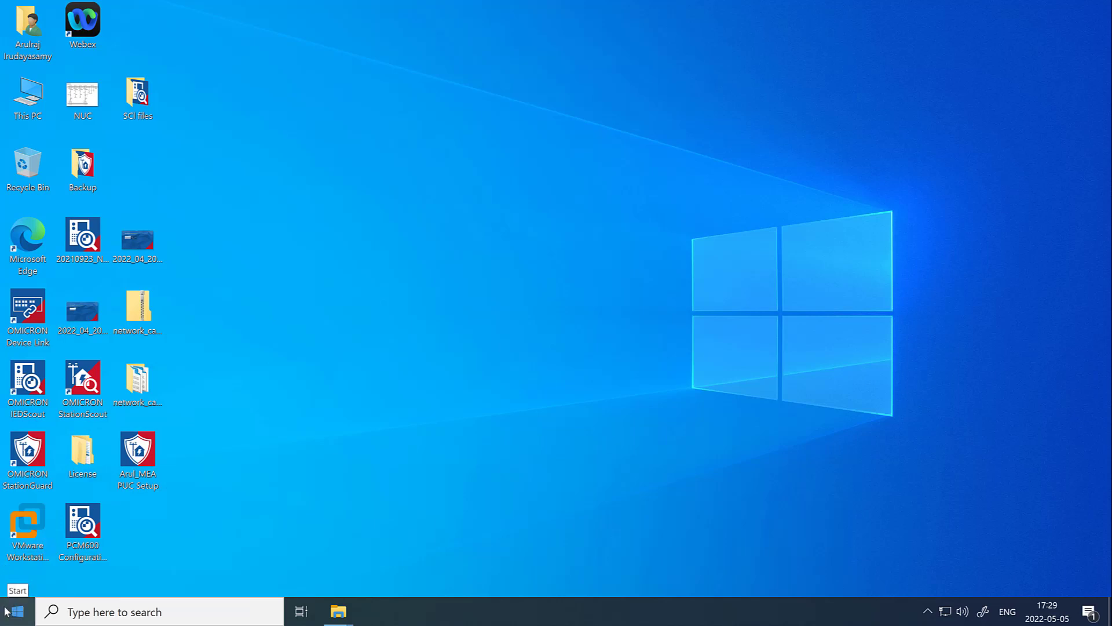
Run the update check for StationGuard from the OMICRON programs
click(22, 608)
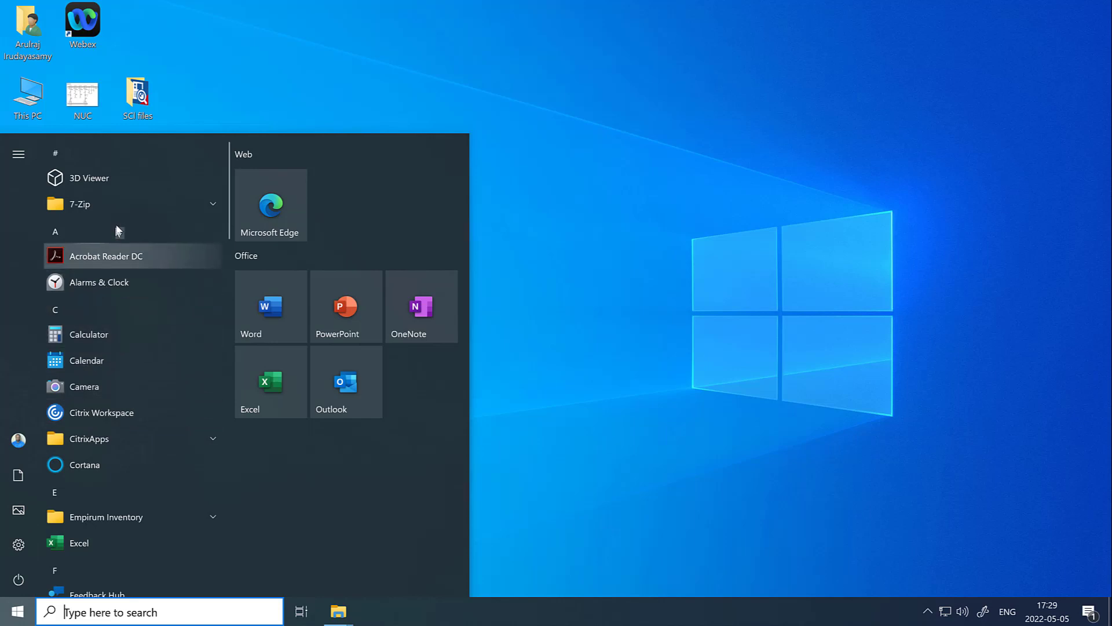
scroll(138, 359, down, 2)
scroll(110, 388, down, 8)
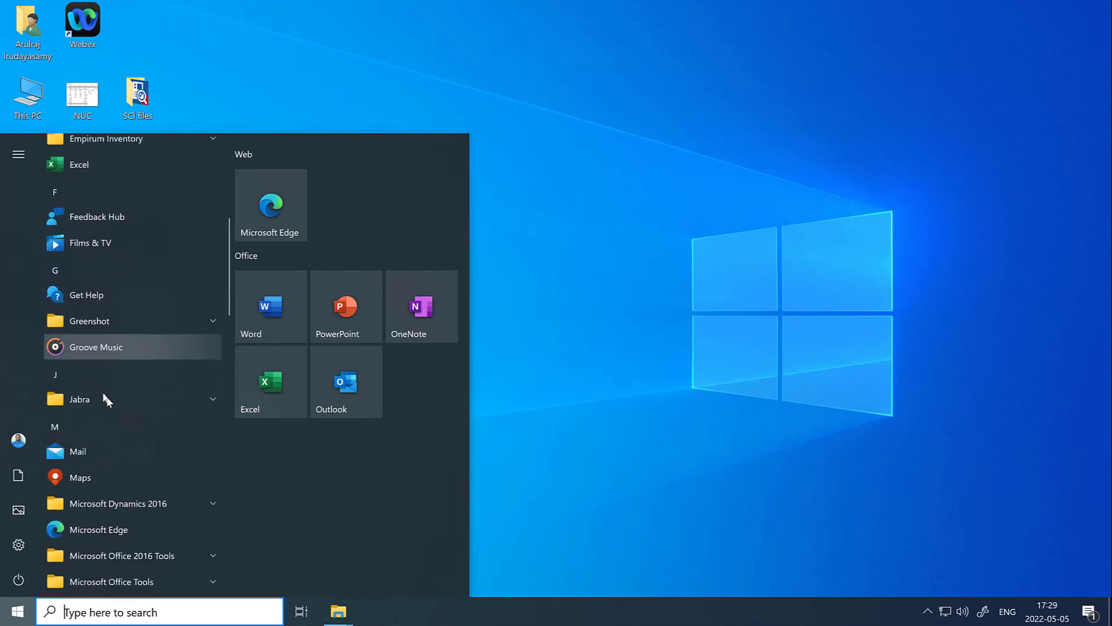
scroll(104, 509, down, 4)
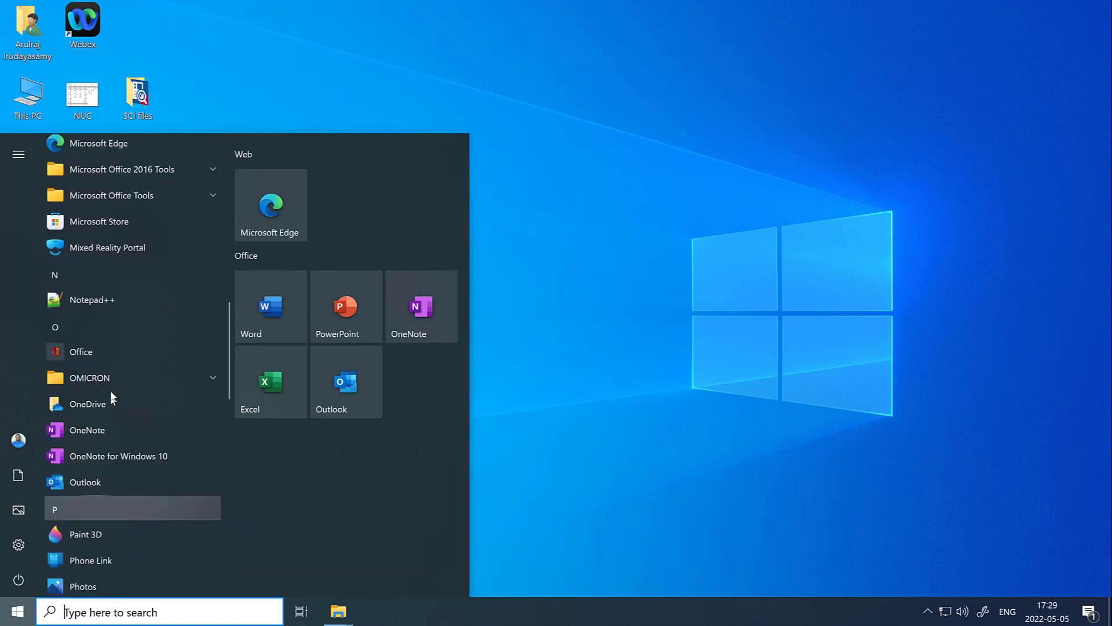
click(116, 383)
scroll(144, 431, down, 2)
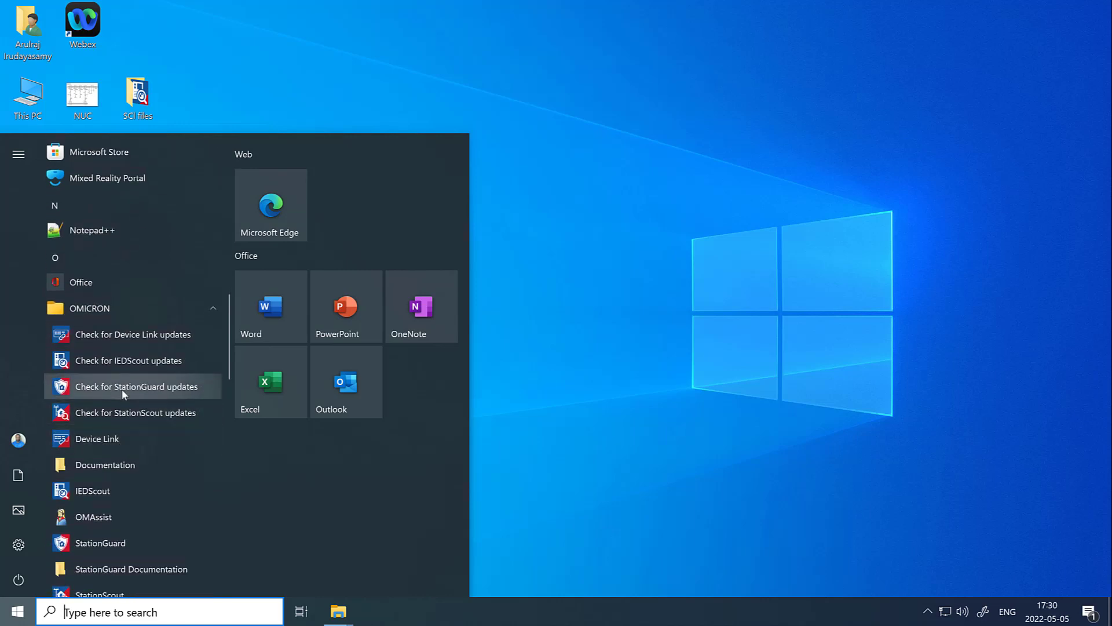
click(124, 392)
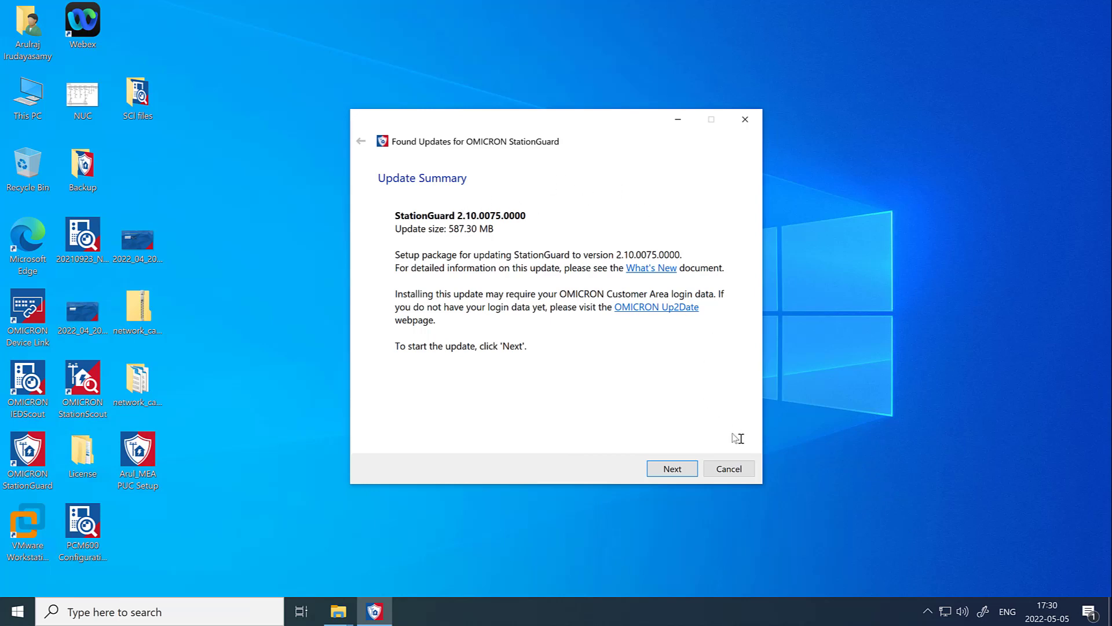
Check the computer's network connection status, and cancel the StationGuard update wizard
click(948, 618)
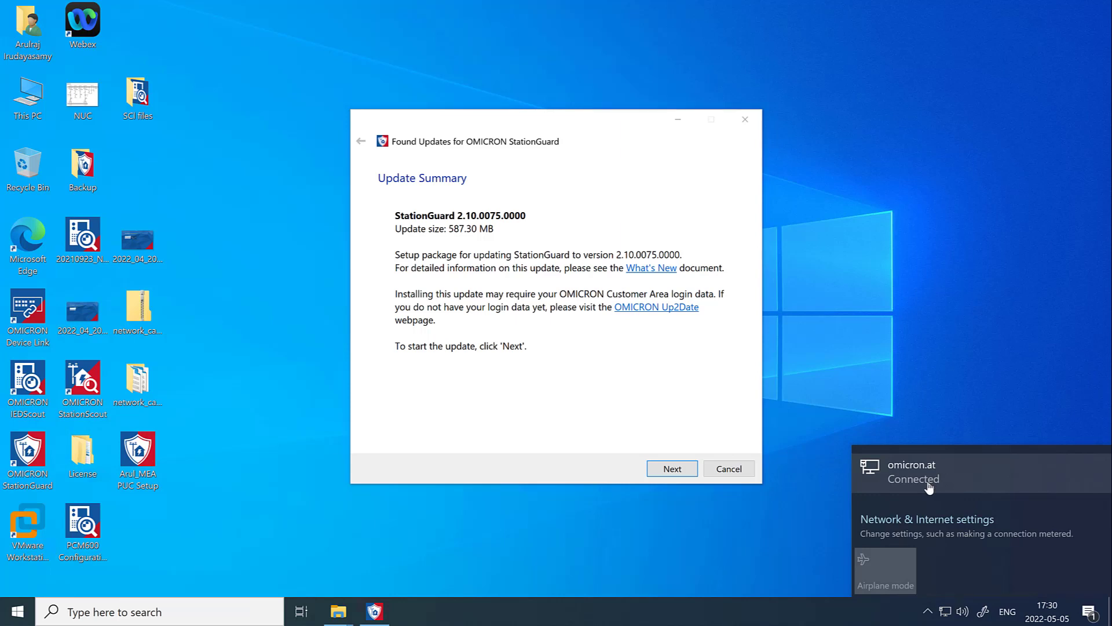
click(945, 618)
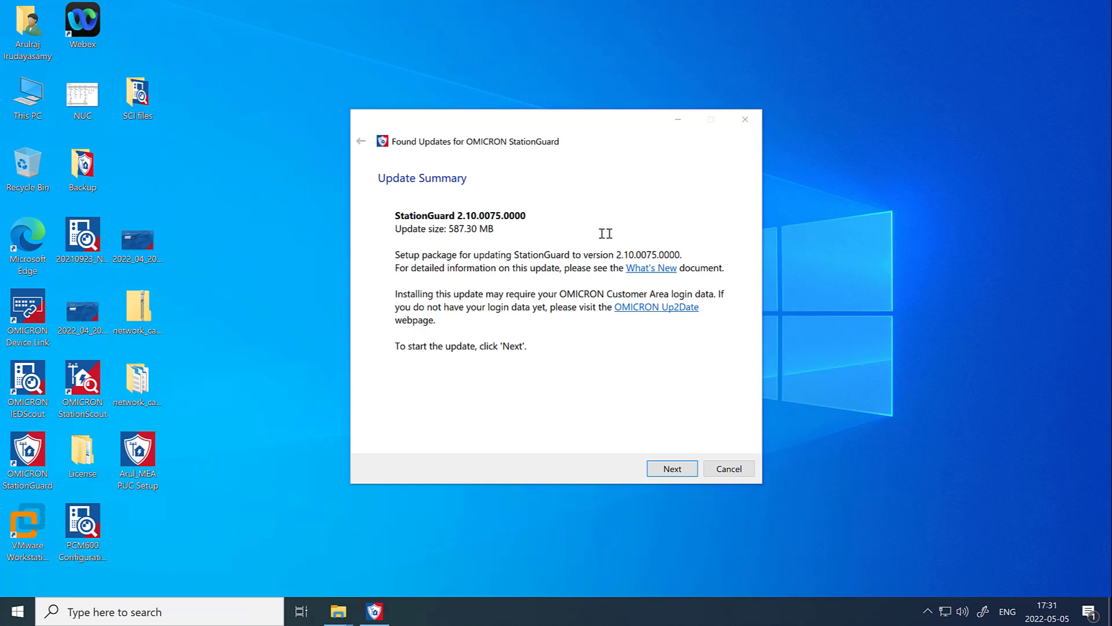
click(723, 469)
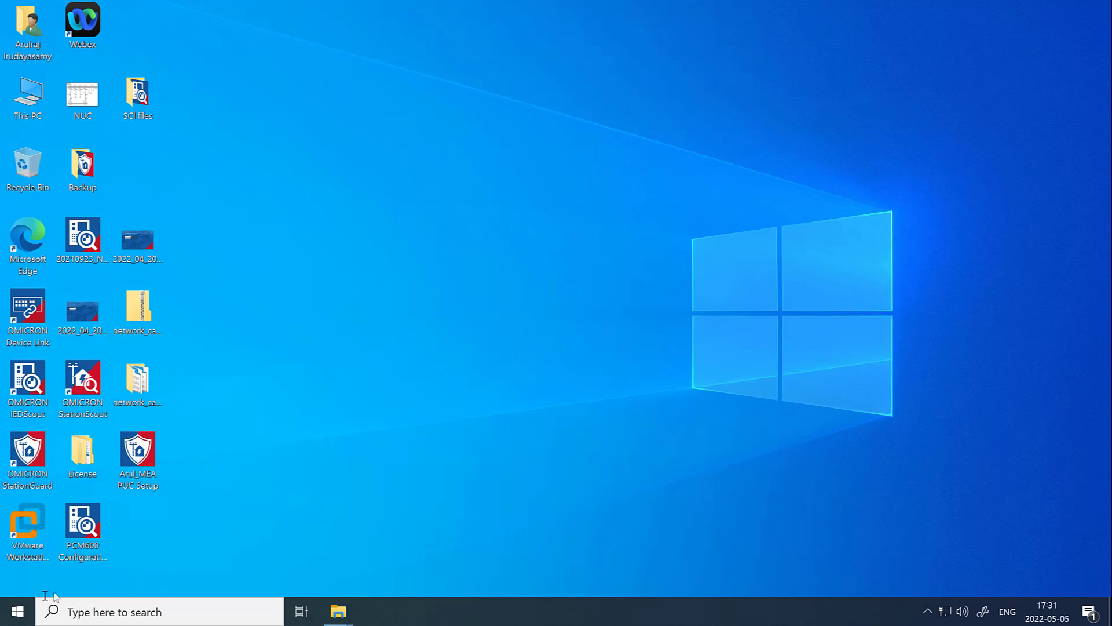
double_click(29, 237)
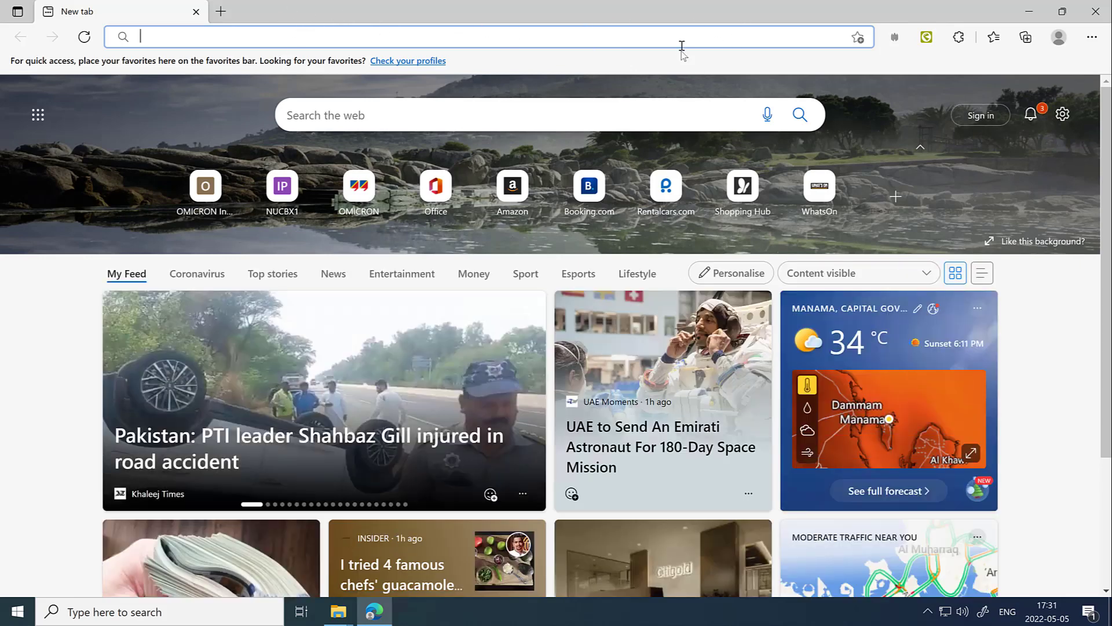
text(www.omicronenergy.com)
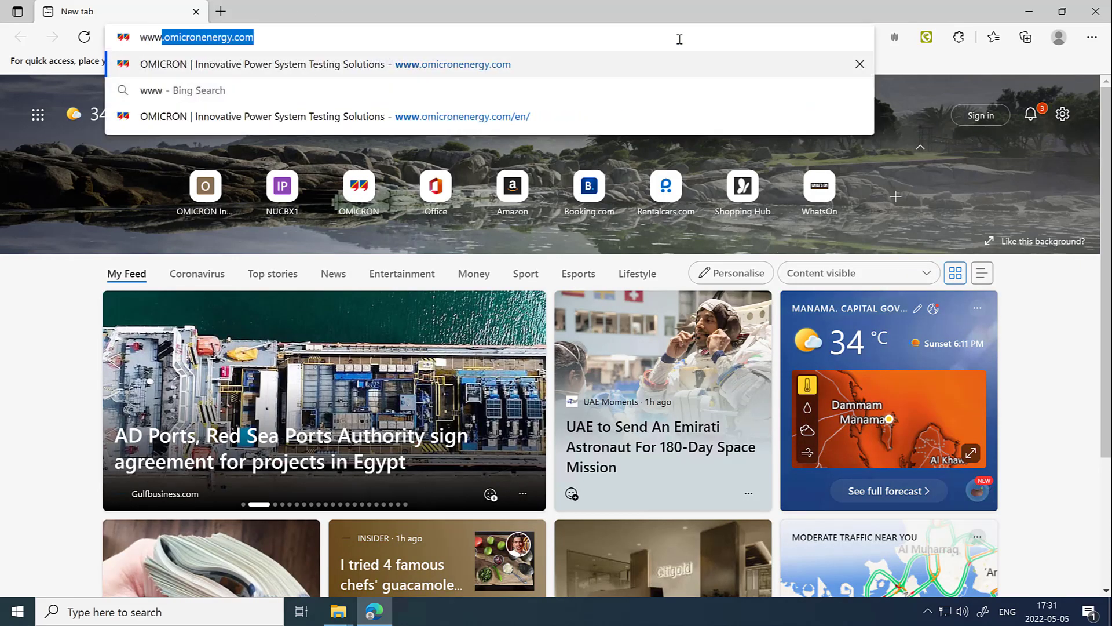
click(589, 119)
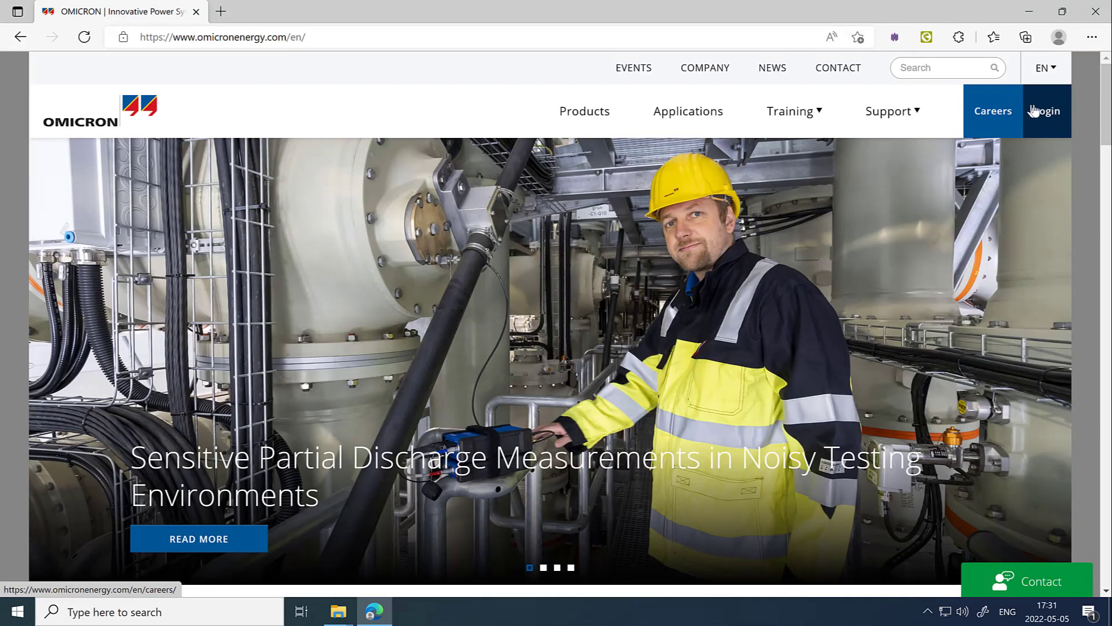
Log in to the OMICRON Customer Portal with the account e-mail and password
click(1054, 118)
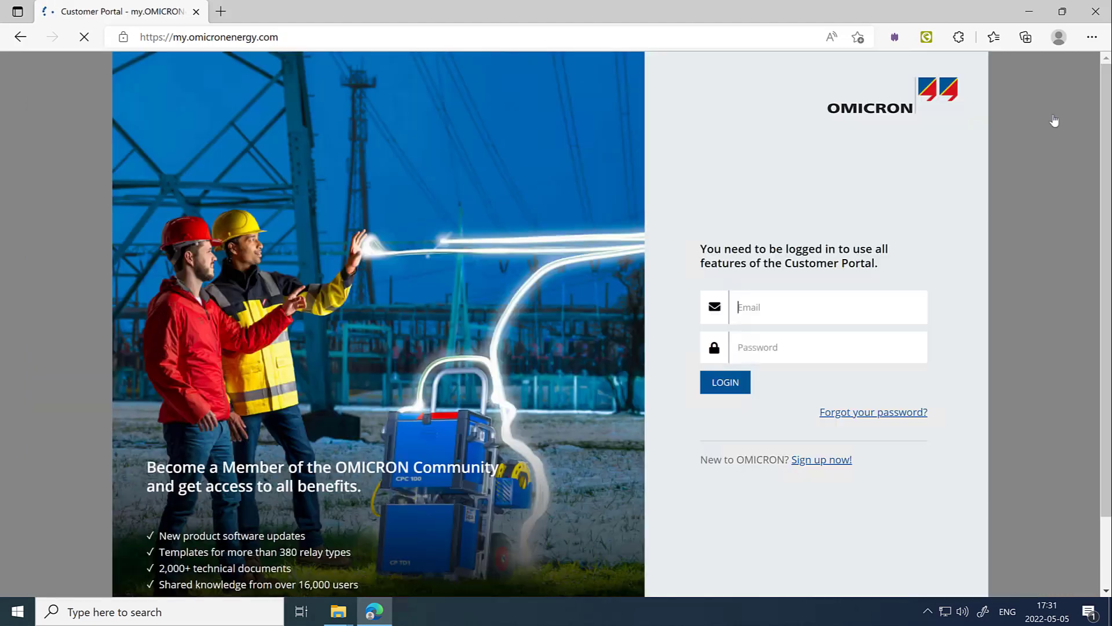
click(769, 313)
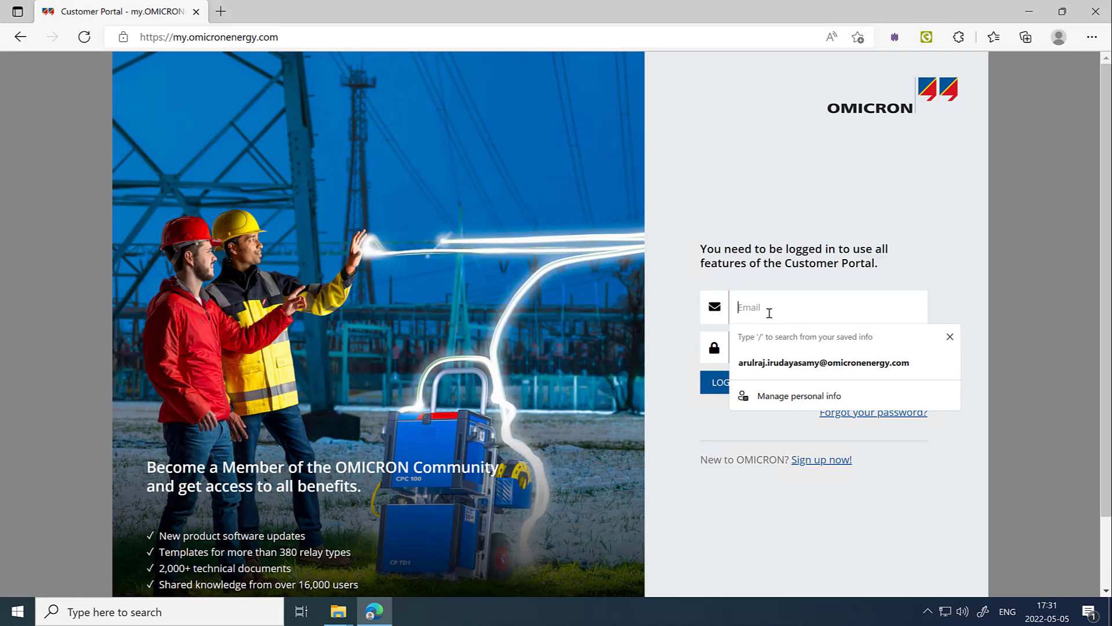
click(777, 353)
click(776, 348)
text(a)
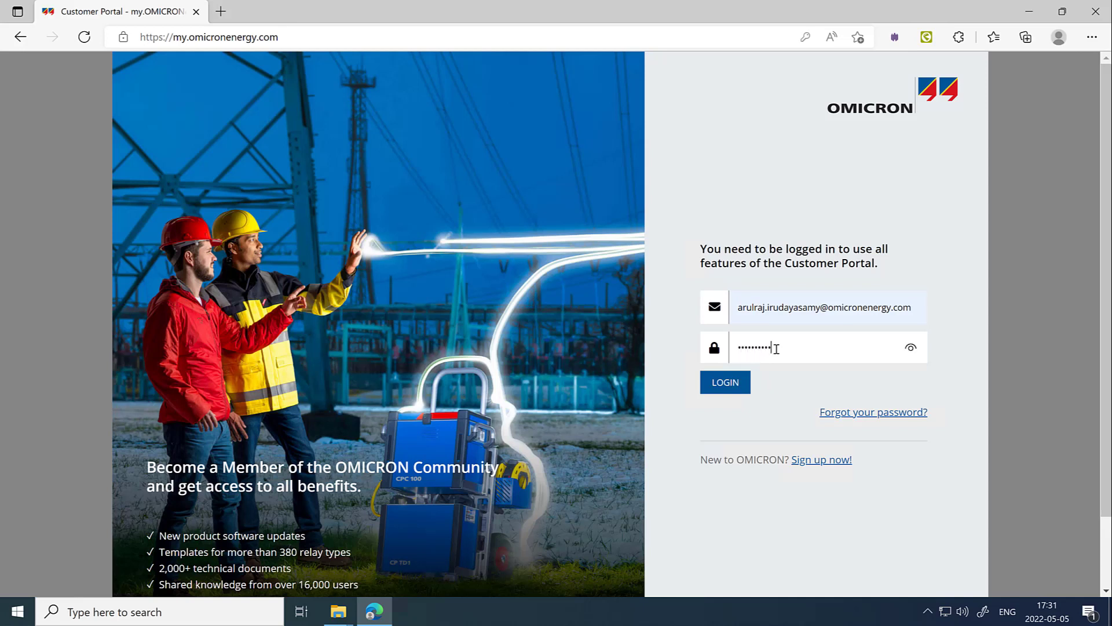
key(Return)
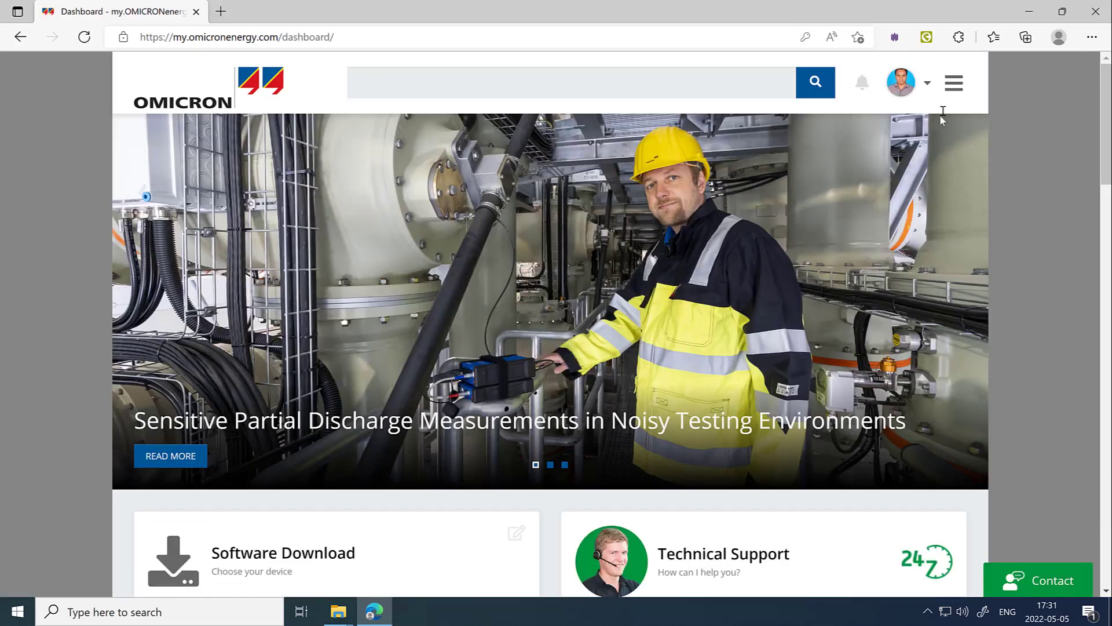
Go to the portal's Software Overview and open the additional information page for StationGuard
click(954, 83)
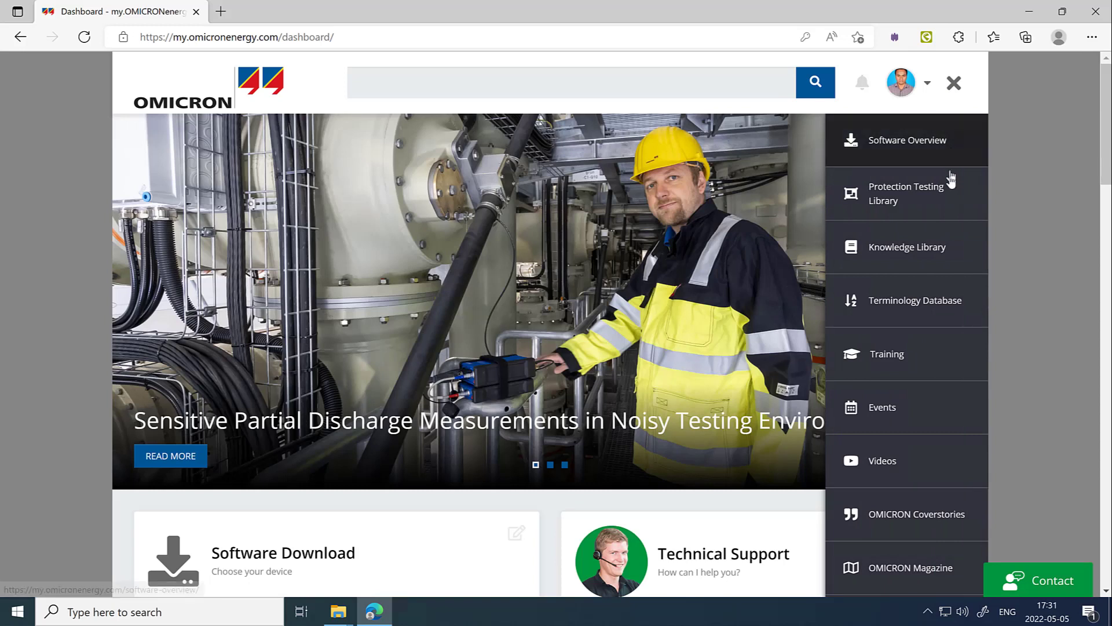
click(905, 151)
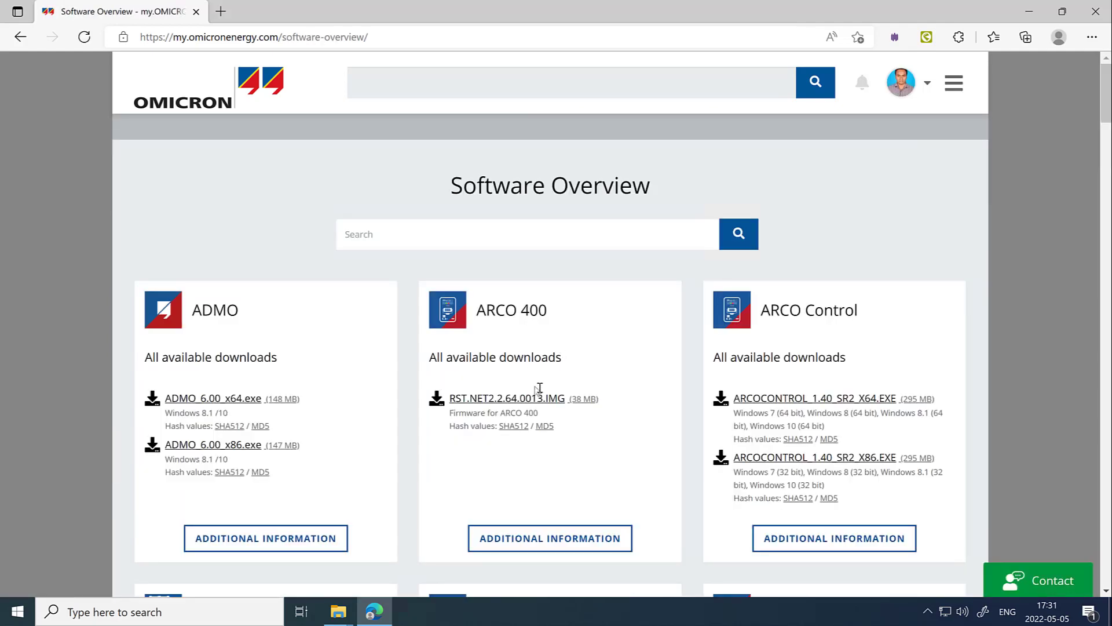
scroll(546, 384, down, 12)
scroll(711, 394, down, 15)
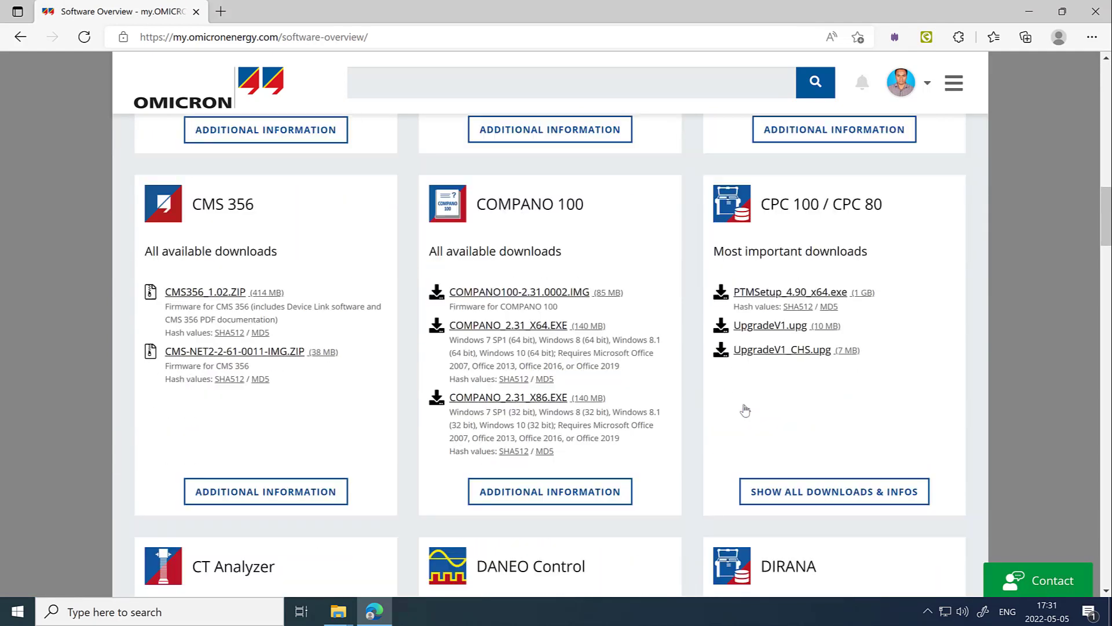
scroll(784, 443, down, 3)
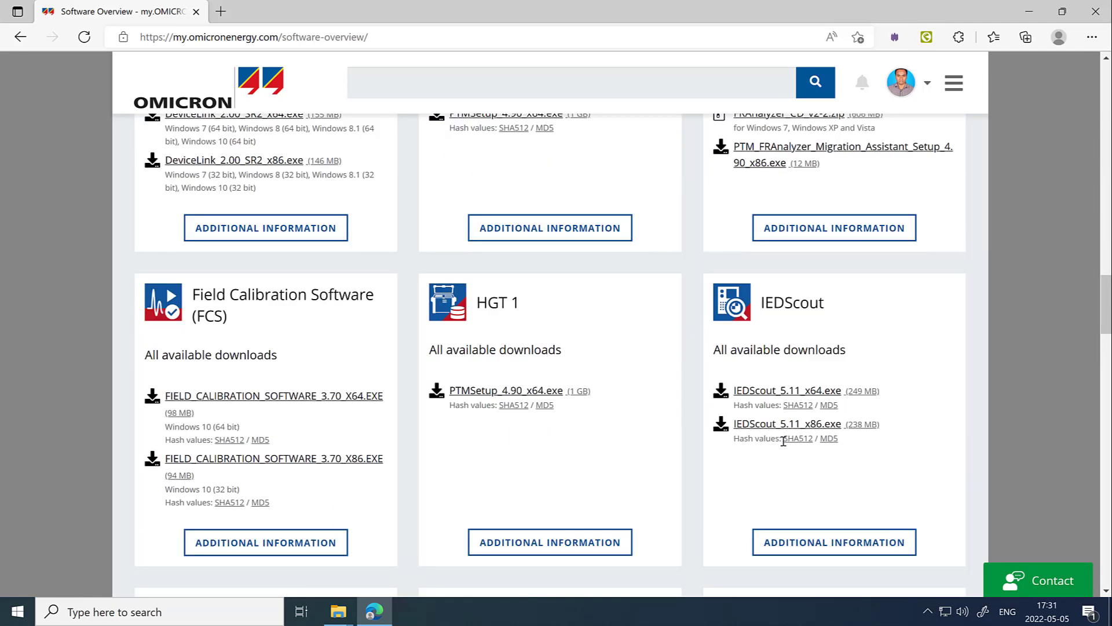
scroll(794, 378, down, 4)
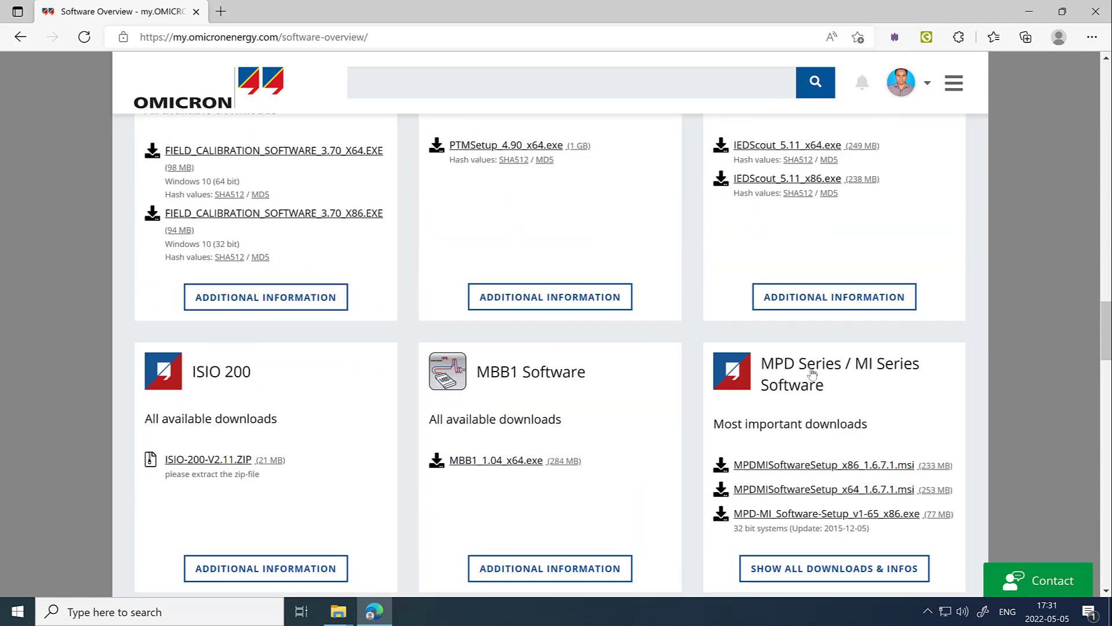
scroll(814, 373, down, 4)
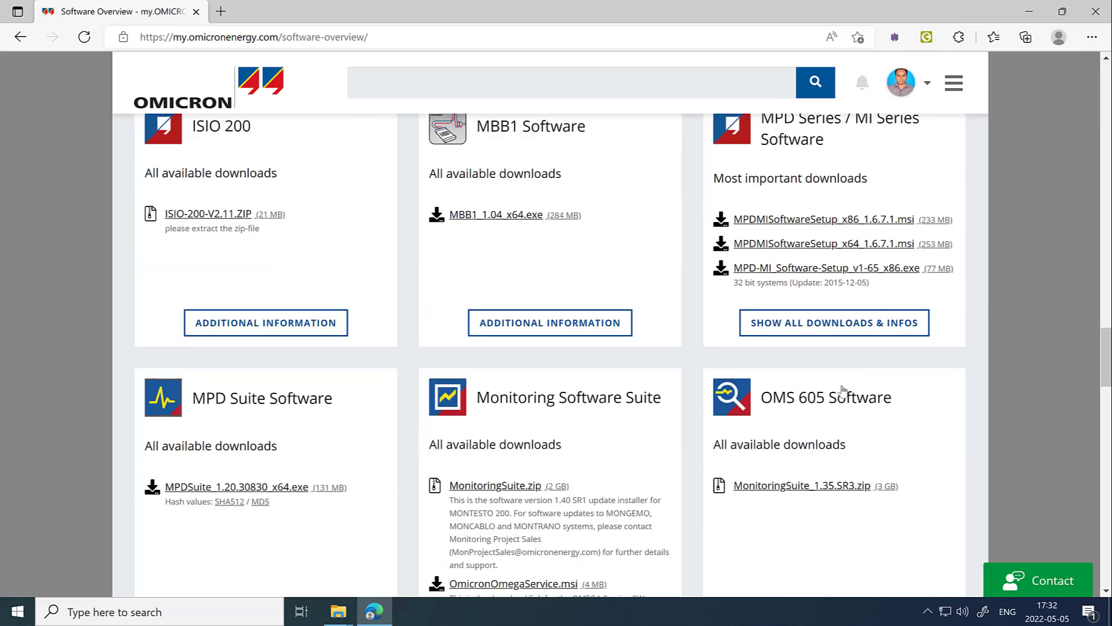
scroll(838, 377, down, 6)
scroll(836, 396, down, 10)
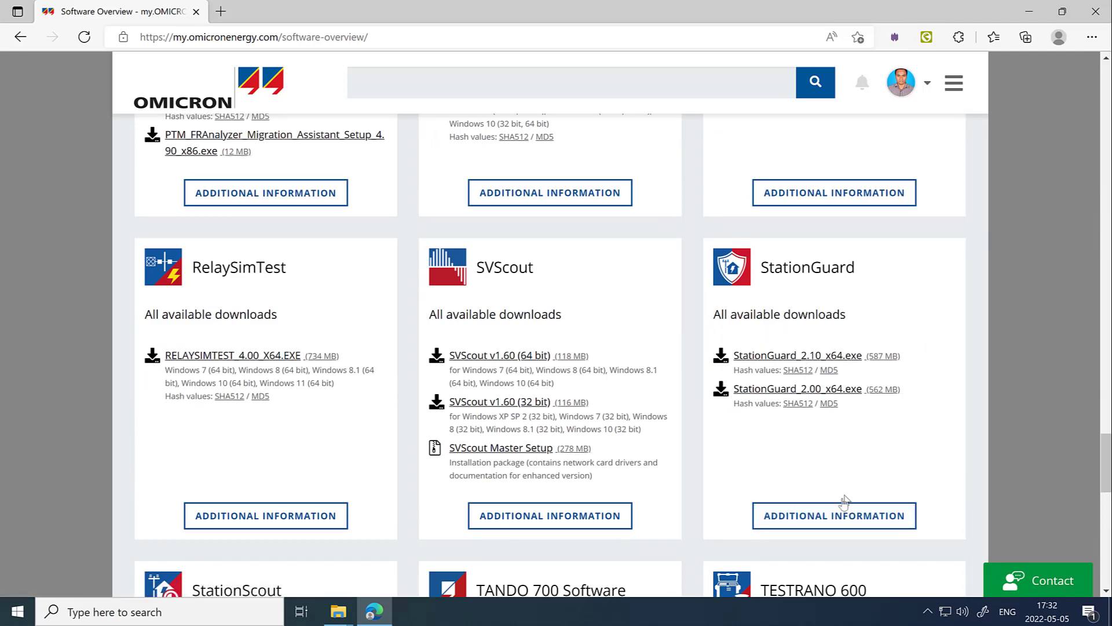
click(832, 515)
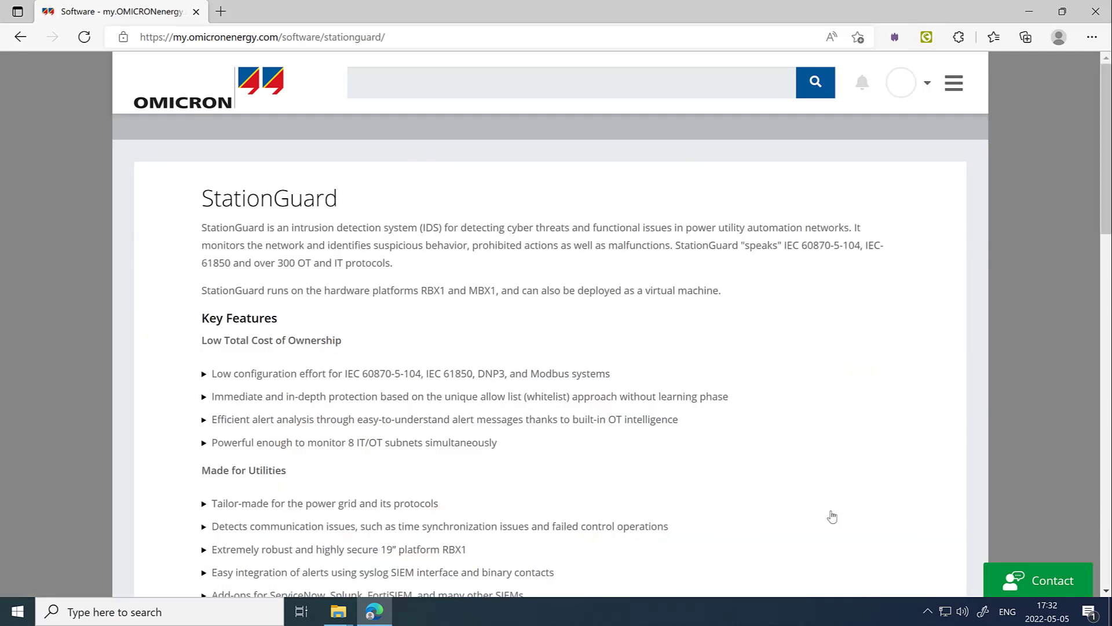
Review the StationGuard page's key features, system requirements, software downloads and What's New section
scroll(444, 389, down, 7)
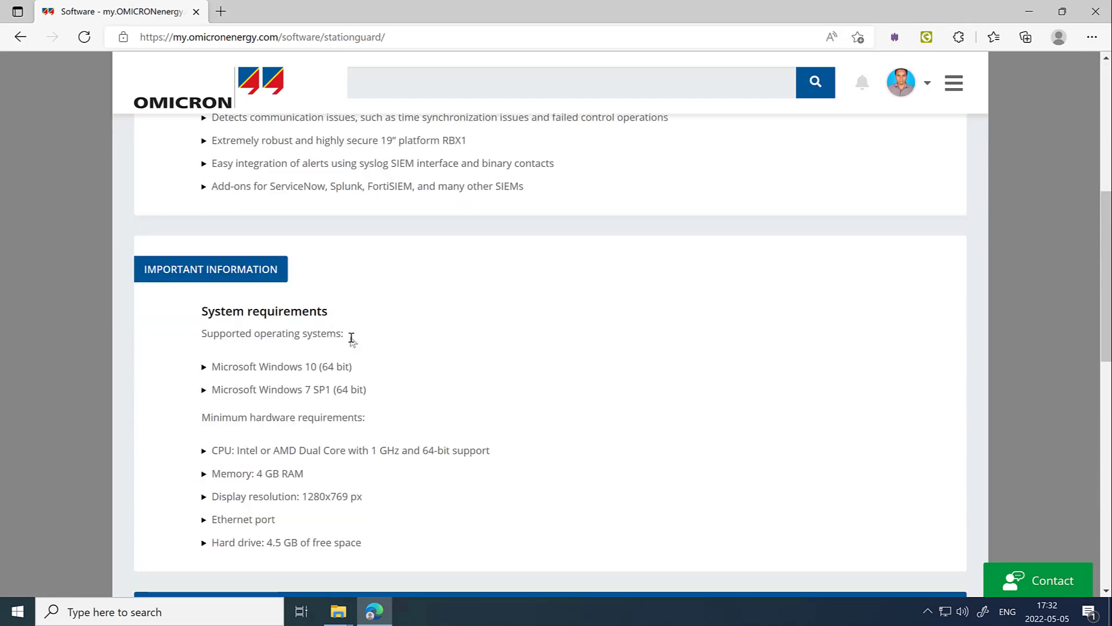
scroll(394, 319, up, 6)
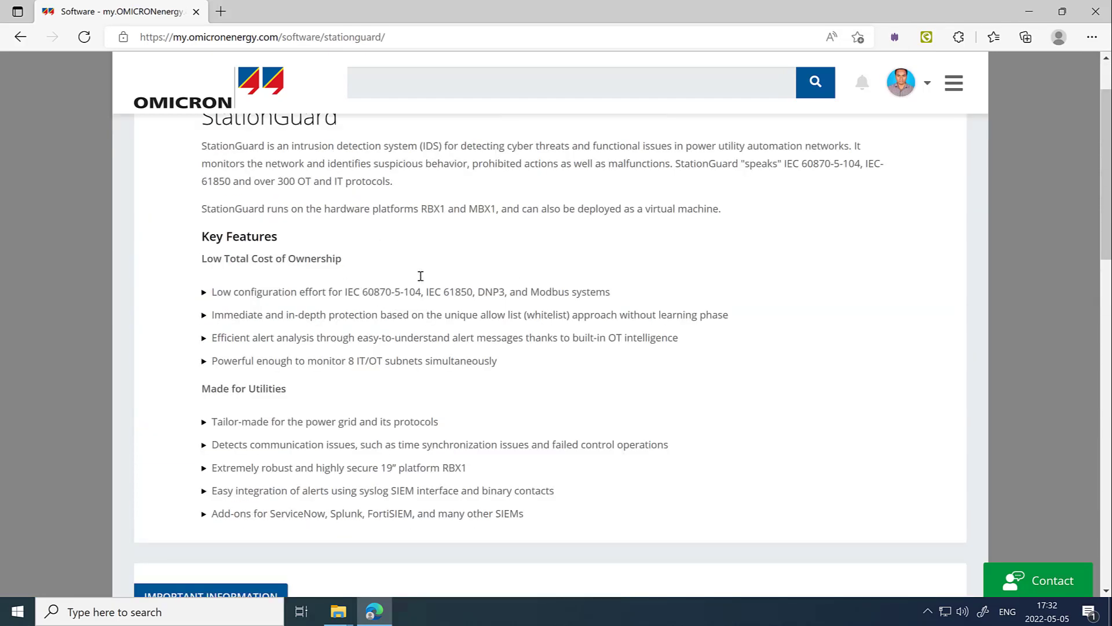
scroll(419, 278, down, 6)
scroll(356, 305, down, 1)
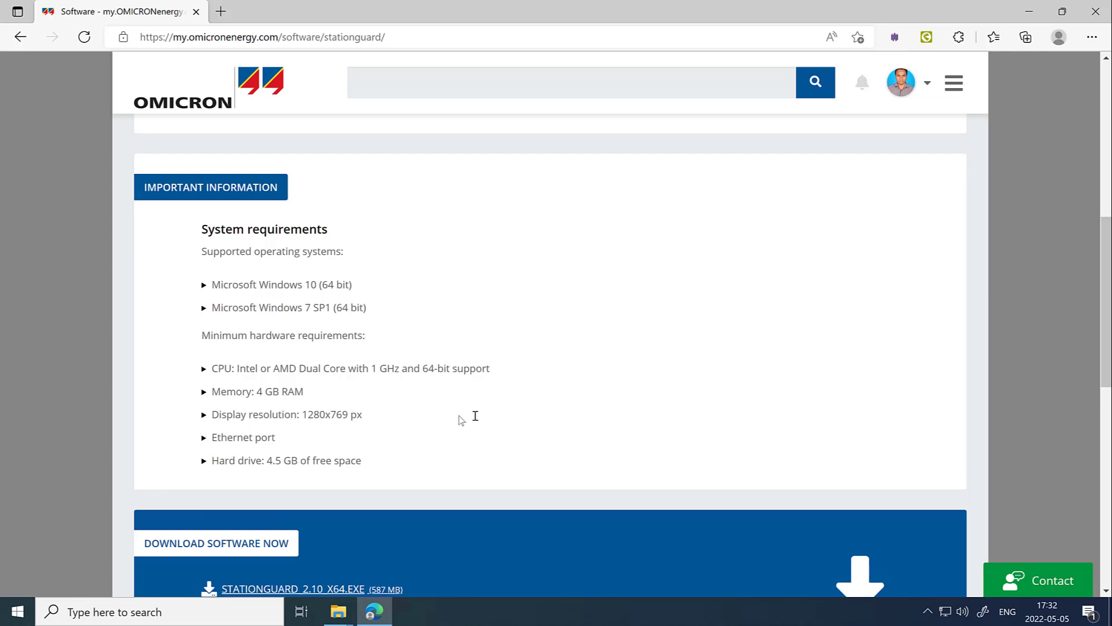
scroll(475, 419, down, 1)
scroll(457, 342, down, 2)
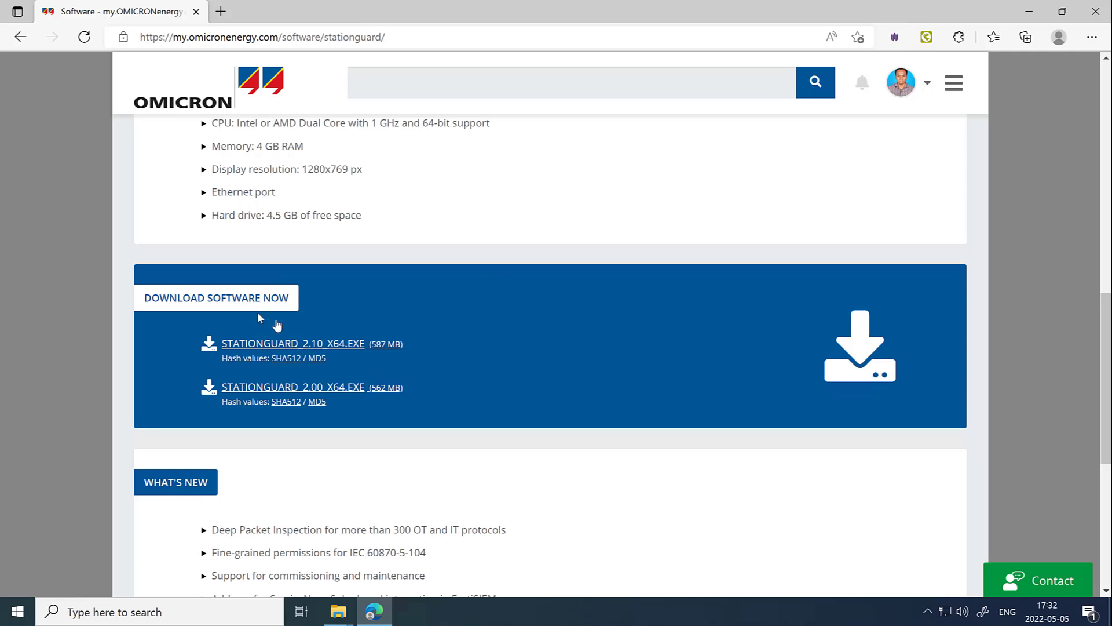
scroll(327, 350, down, 1)
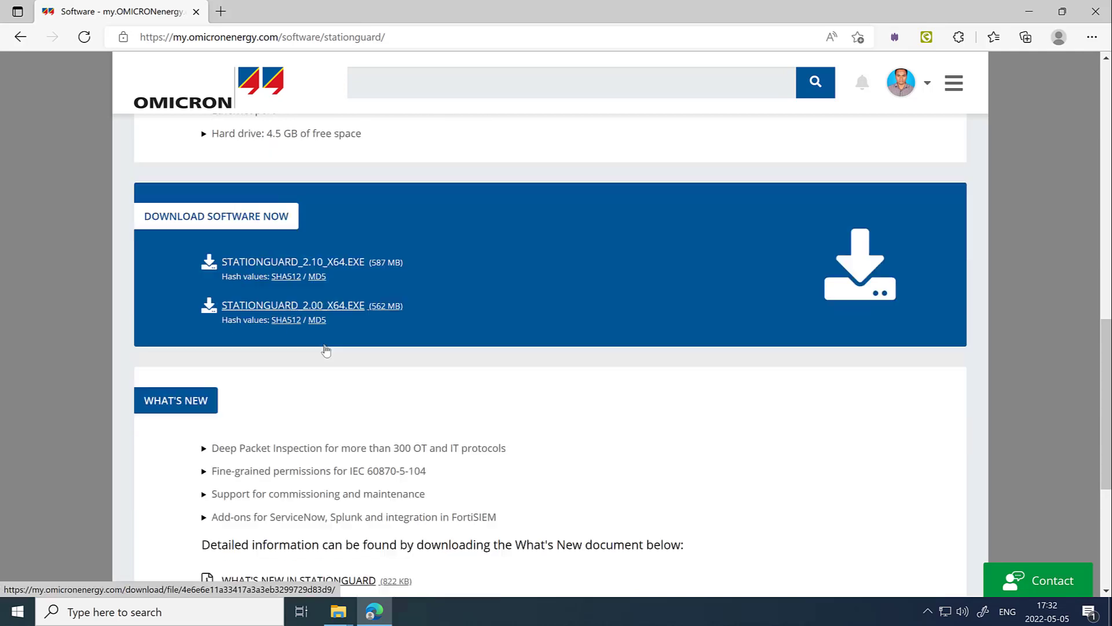
scroll(326, 351, down, 1)
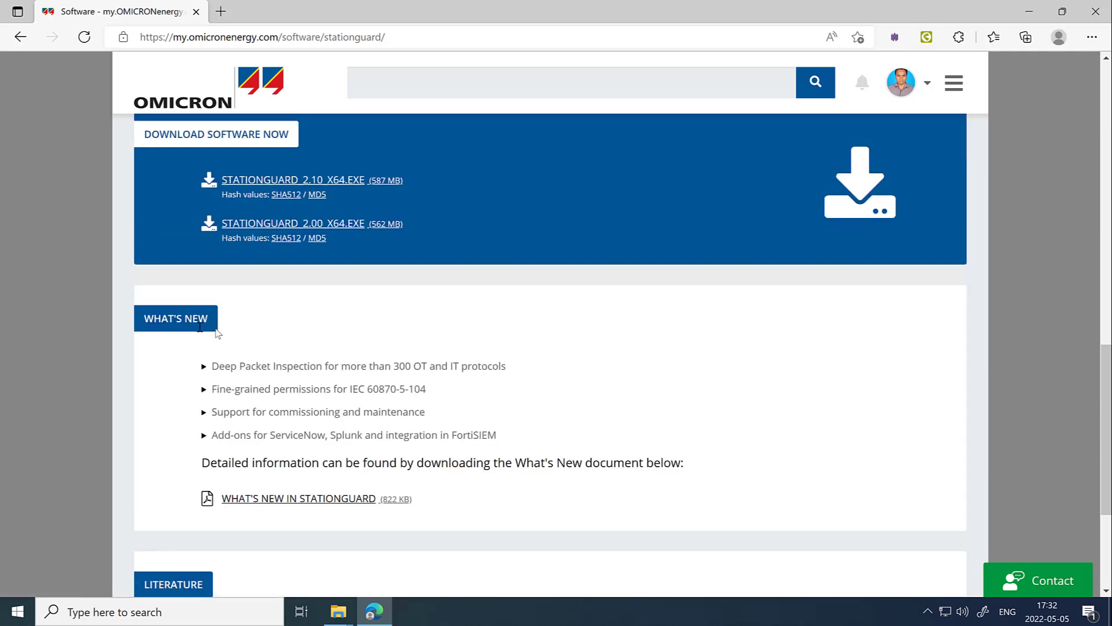
Download and open the What's New in StationGuard PDF, and display it in two-page view
click(291, 502)
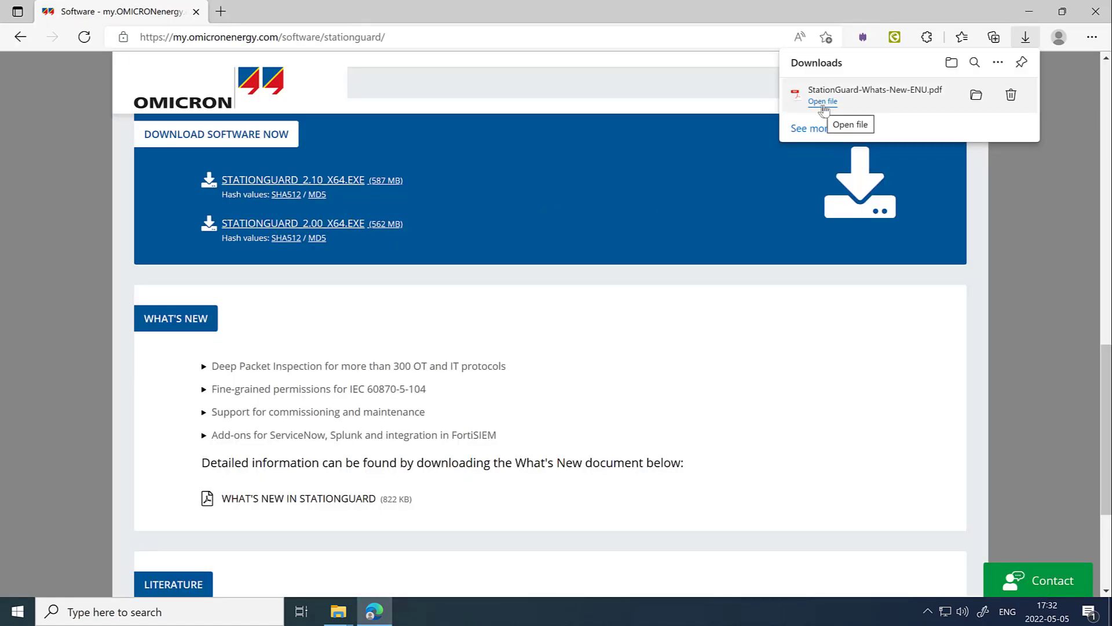
click(822, 103)
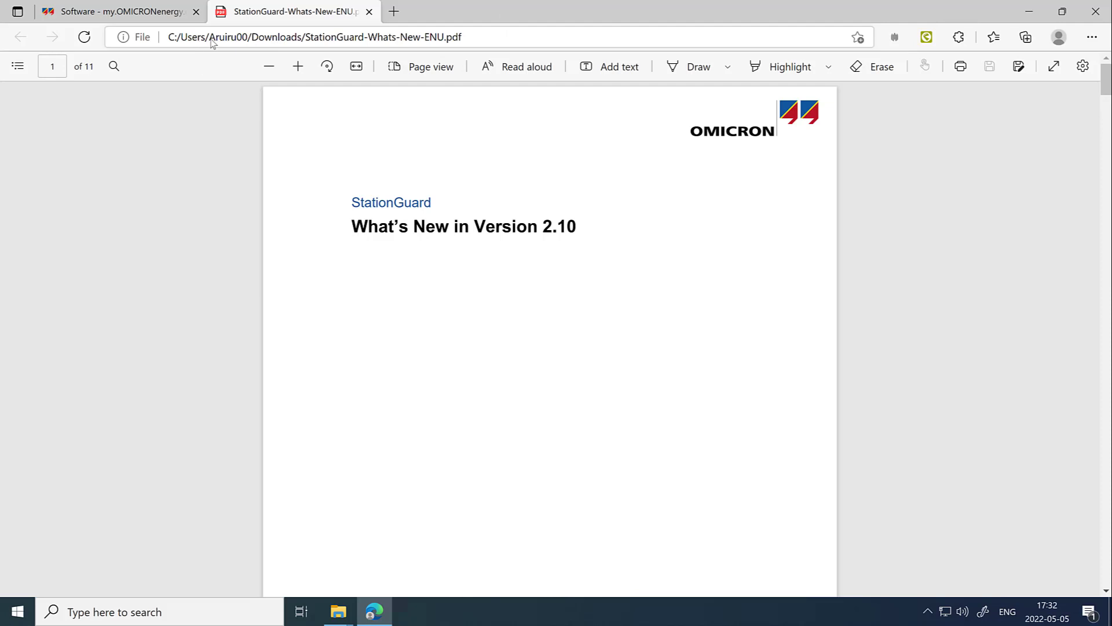
click(358, 65)
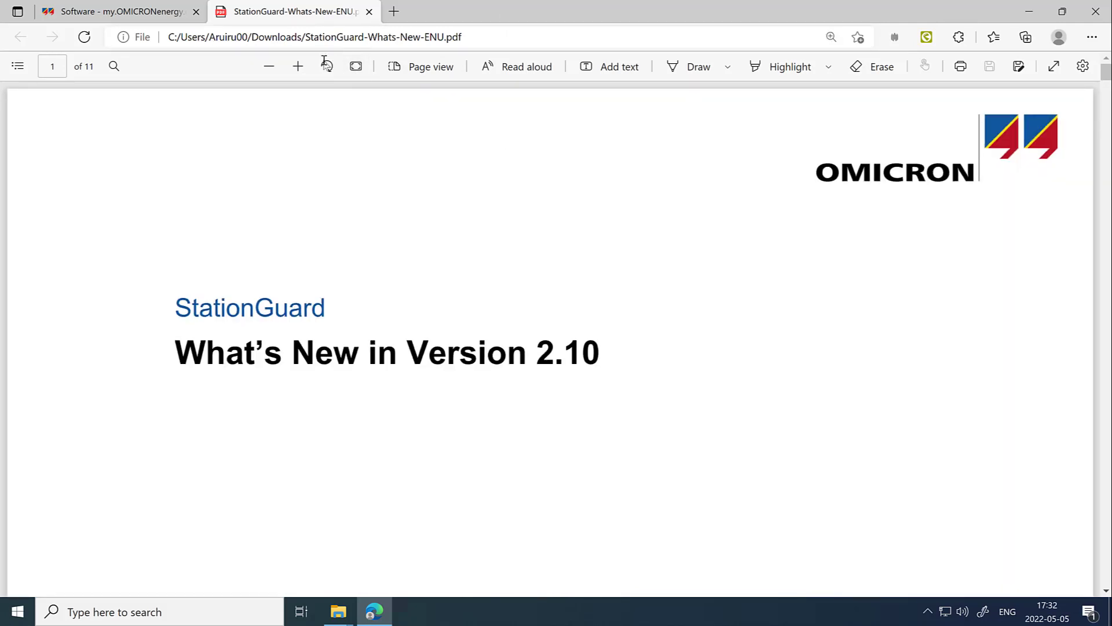
click(418, 68)
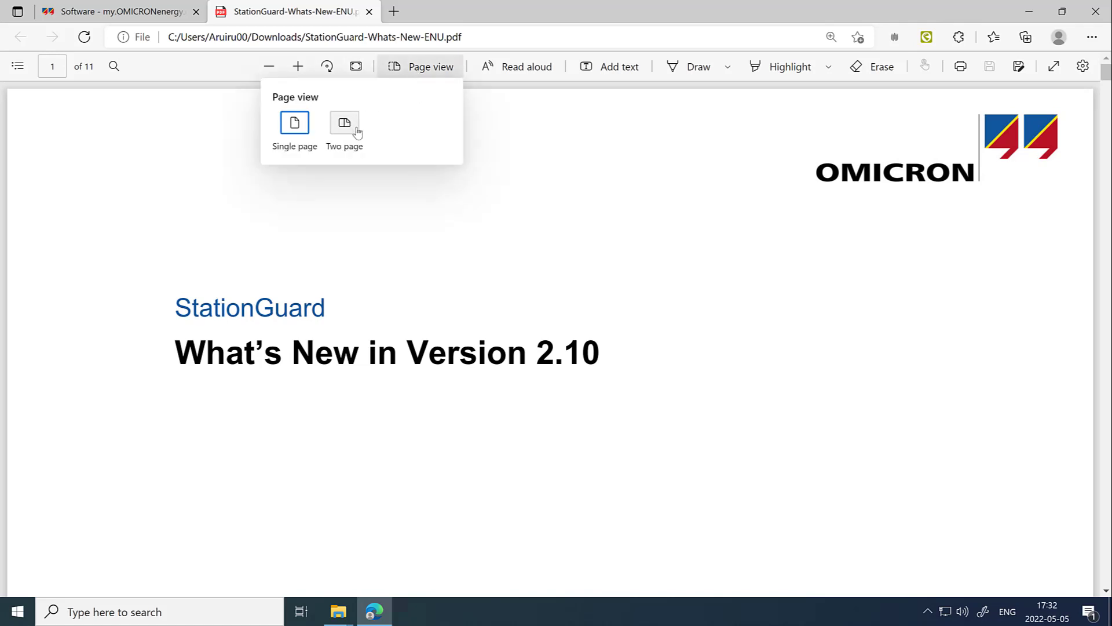
click(356, 131)
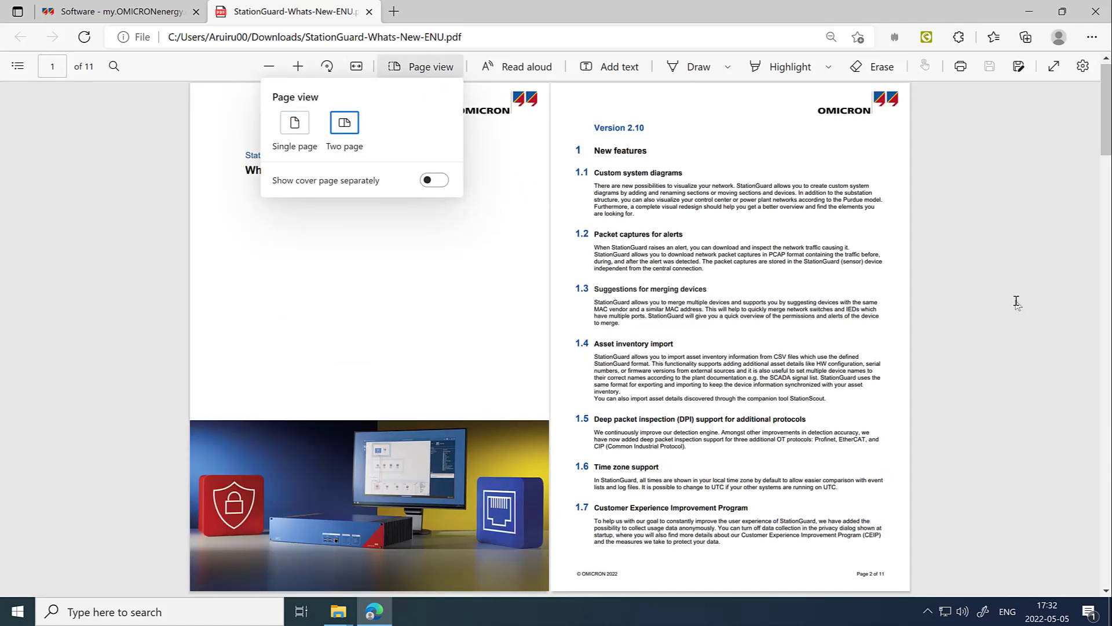
click(1016, 301)
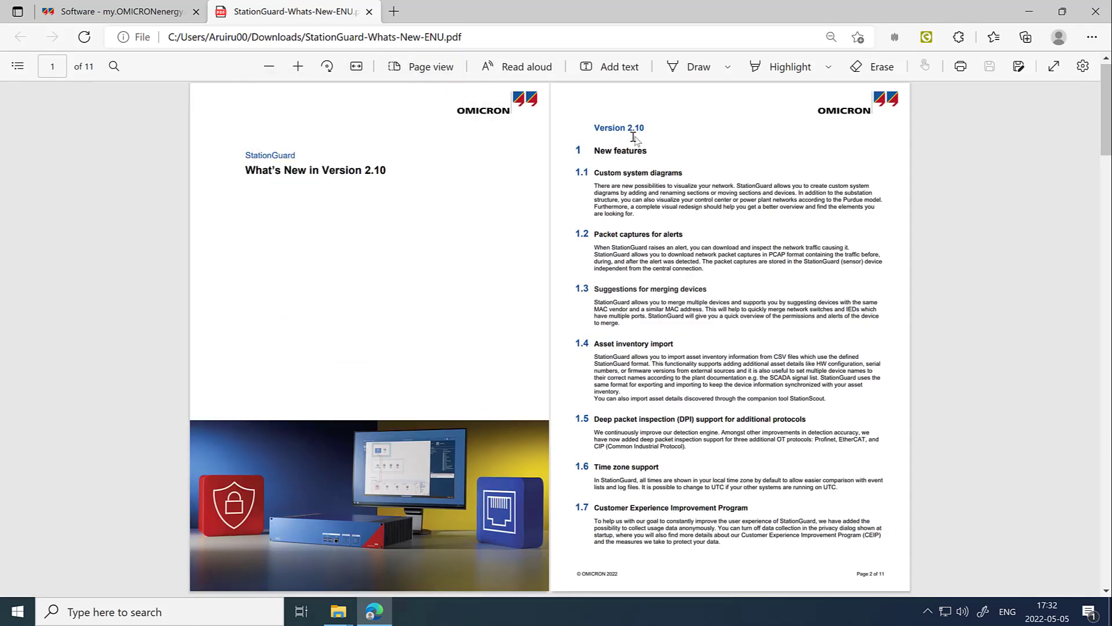
Review the new features, bug fixes and product lifecycle notice for version 2.10 in the What's New PDF
scroll(669, 192, down, 4)
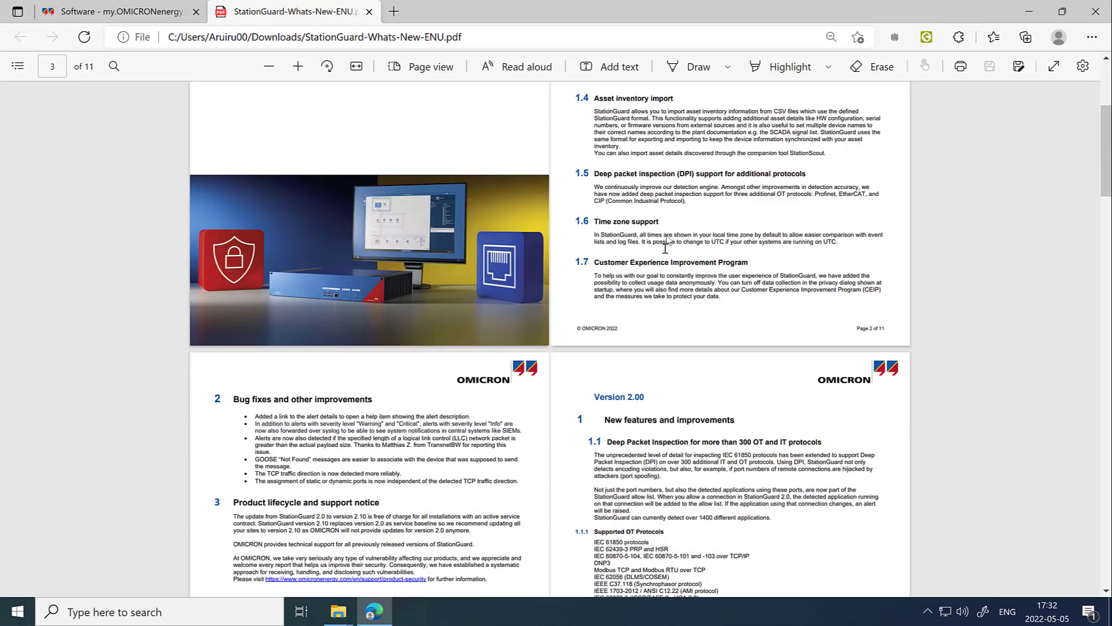
scroll(569, 386, down, 1)
scroll(685, 383, down, 2)
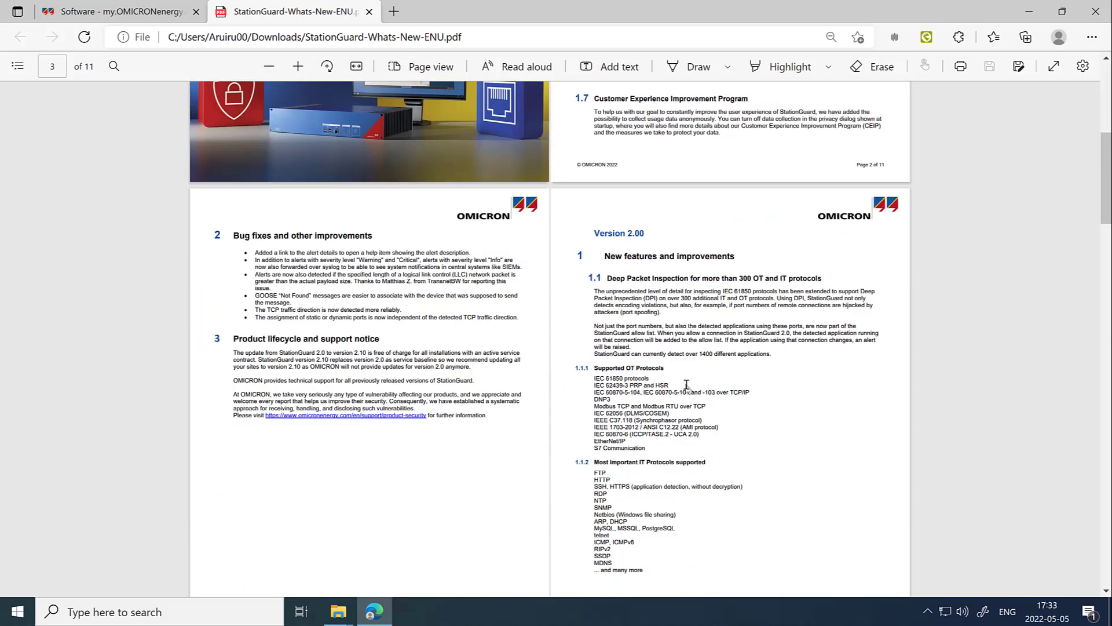
scroll(688, 386, down, 6)
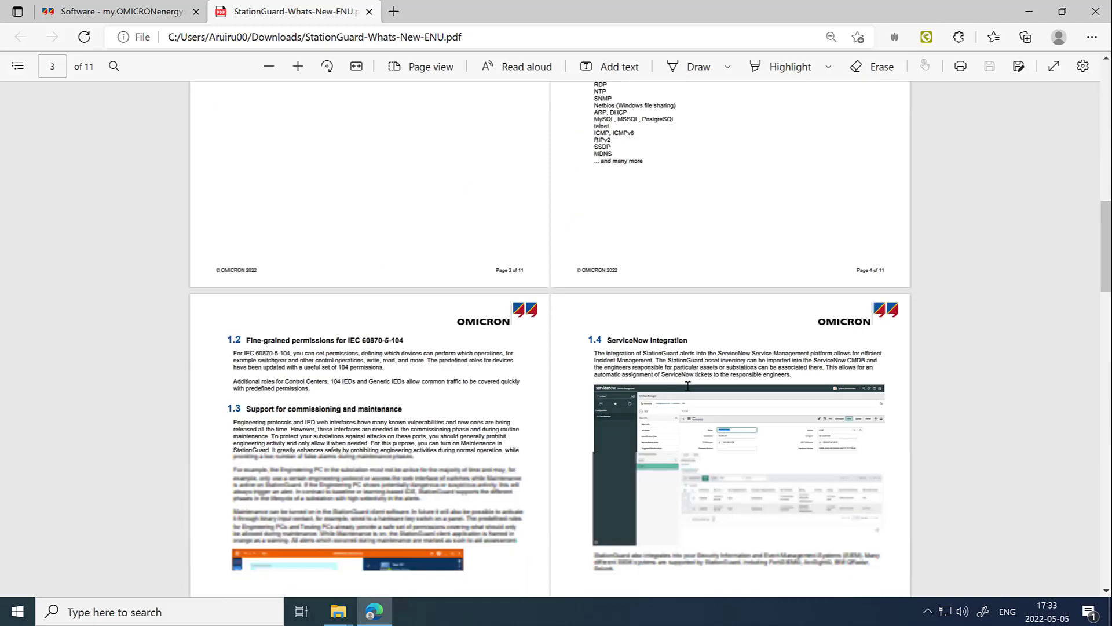
scroll(688, 386, up, 3)
scroll(687, 386, up, 9)
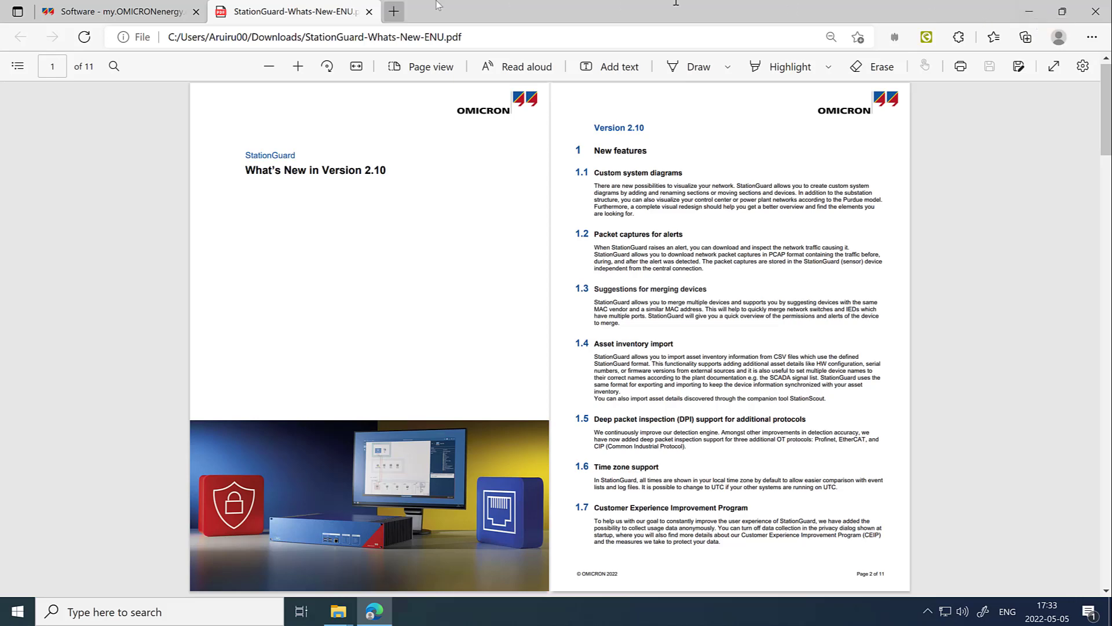
Return to the portal's StationGuard software page and download the StationGuard_2.10_x64.exe installer
click(74, 6)
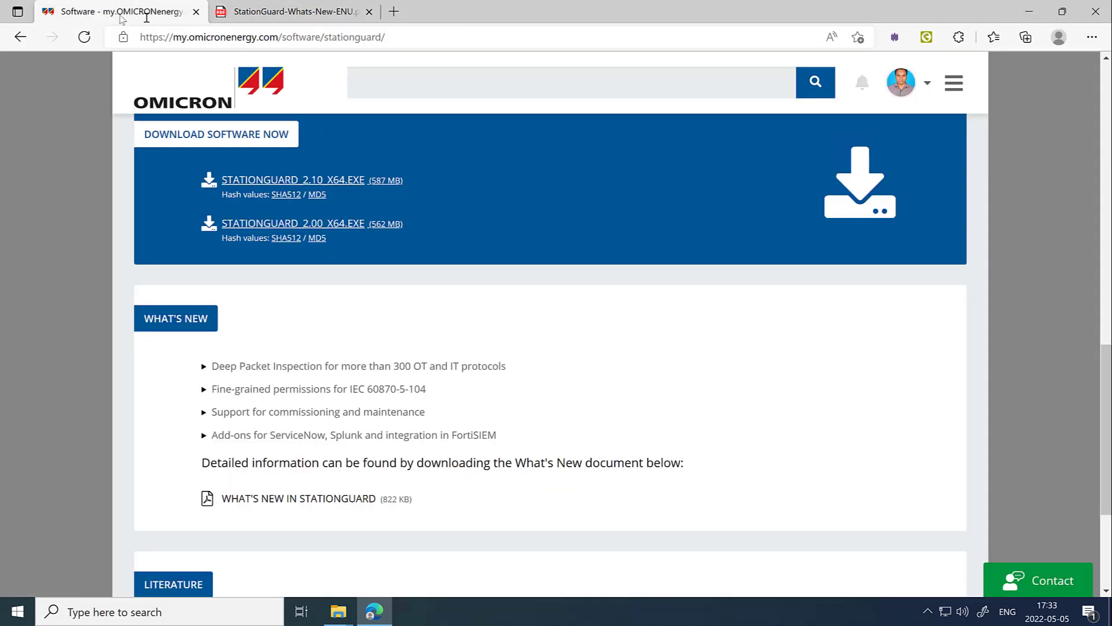
click(314, 185)
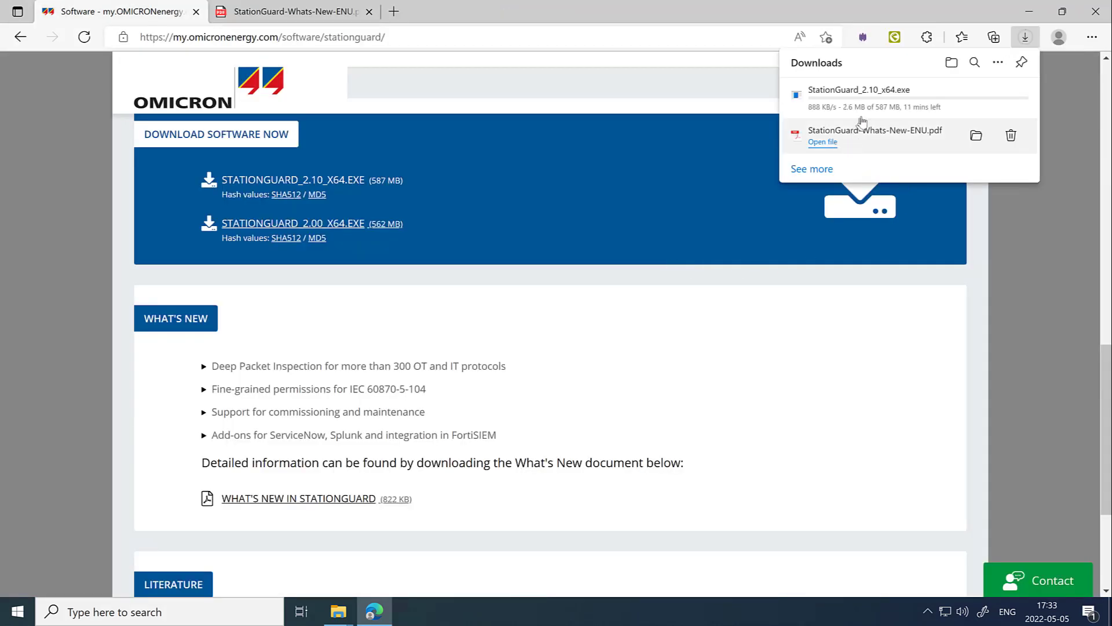
mouse_move(903, 113)
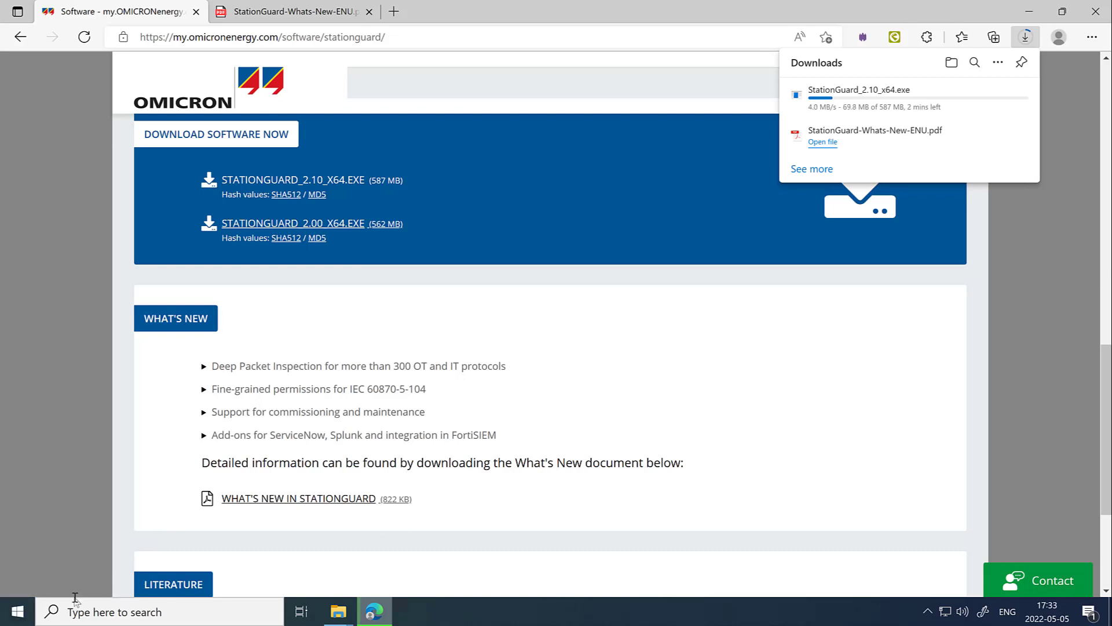
Open the installed StationGuard application and check the device status summary and the RBX1 device's version and license information
click(18, 609)
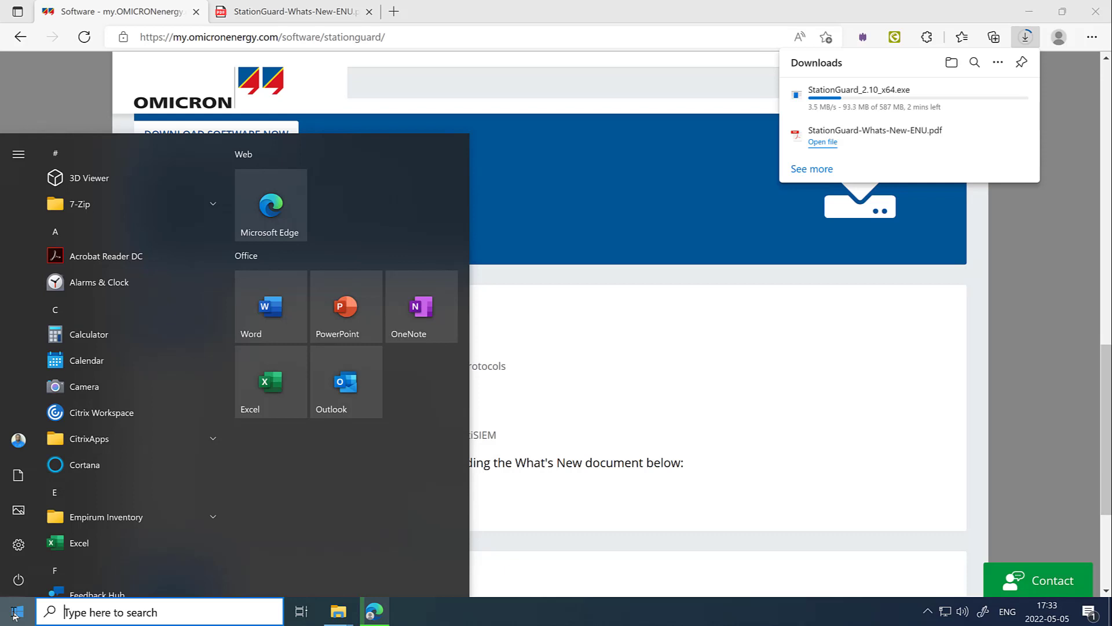
text(stat)
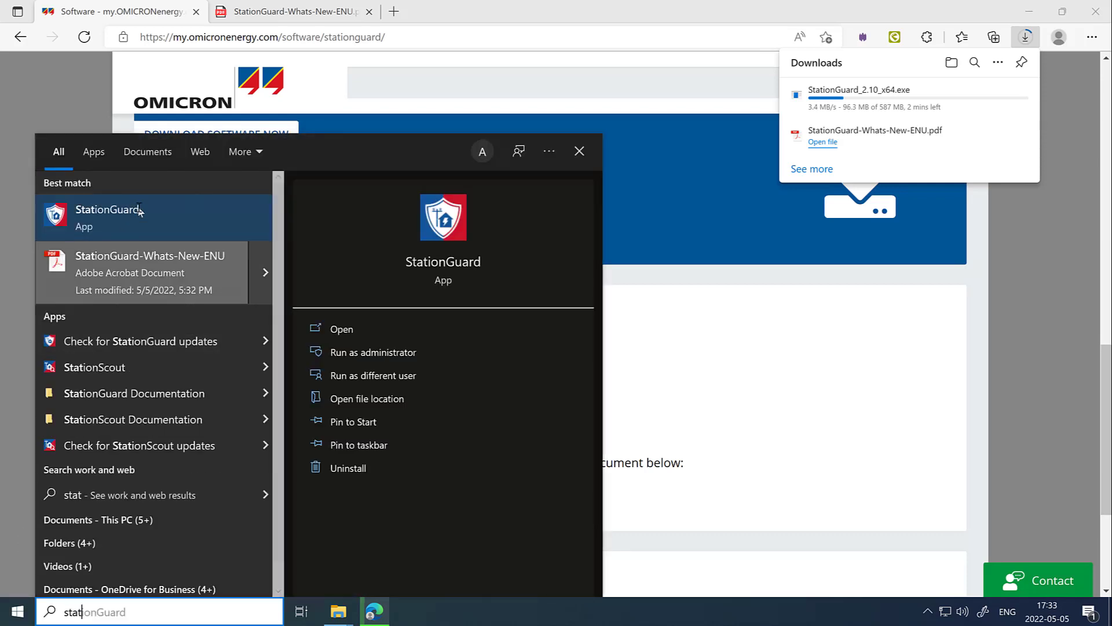
click(139, 212)
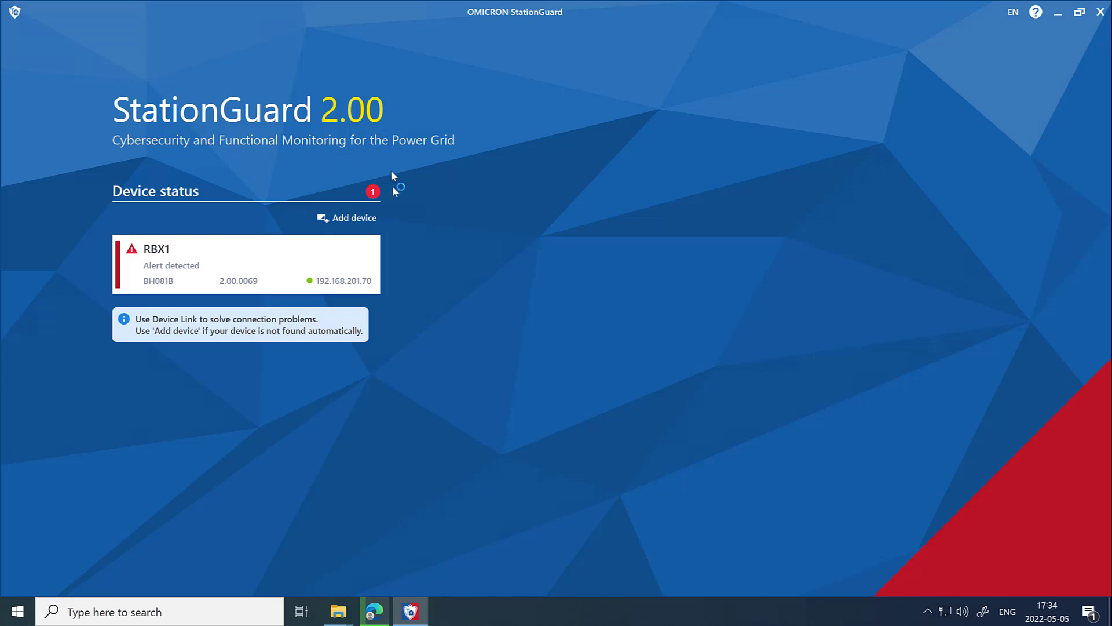
mouse_move(209, 271)
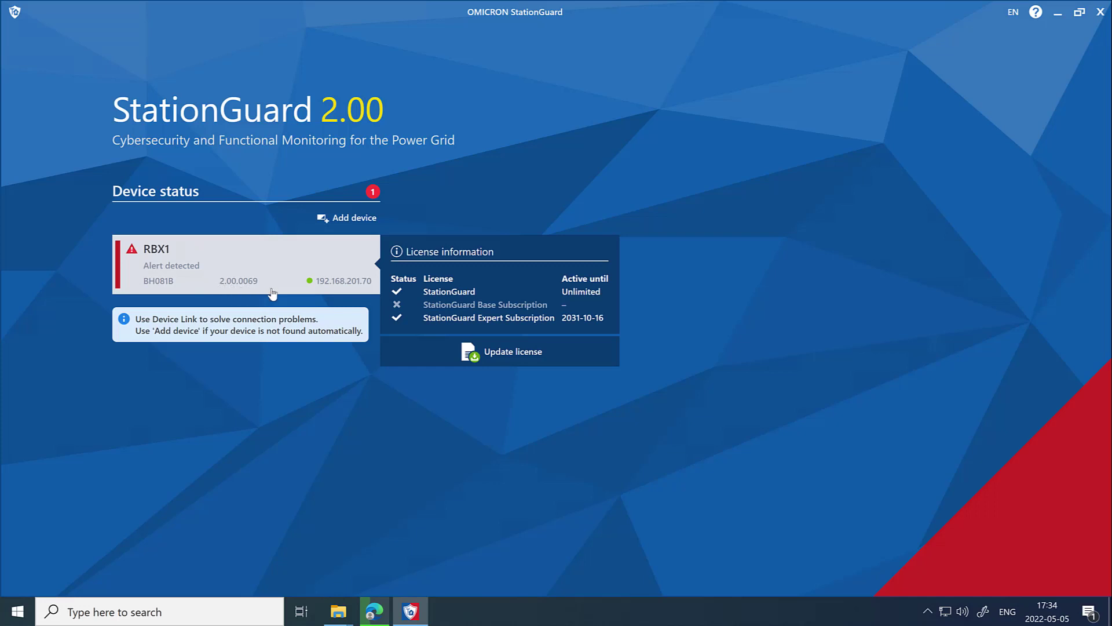
mouse_move(374, 196)
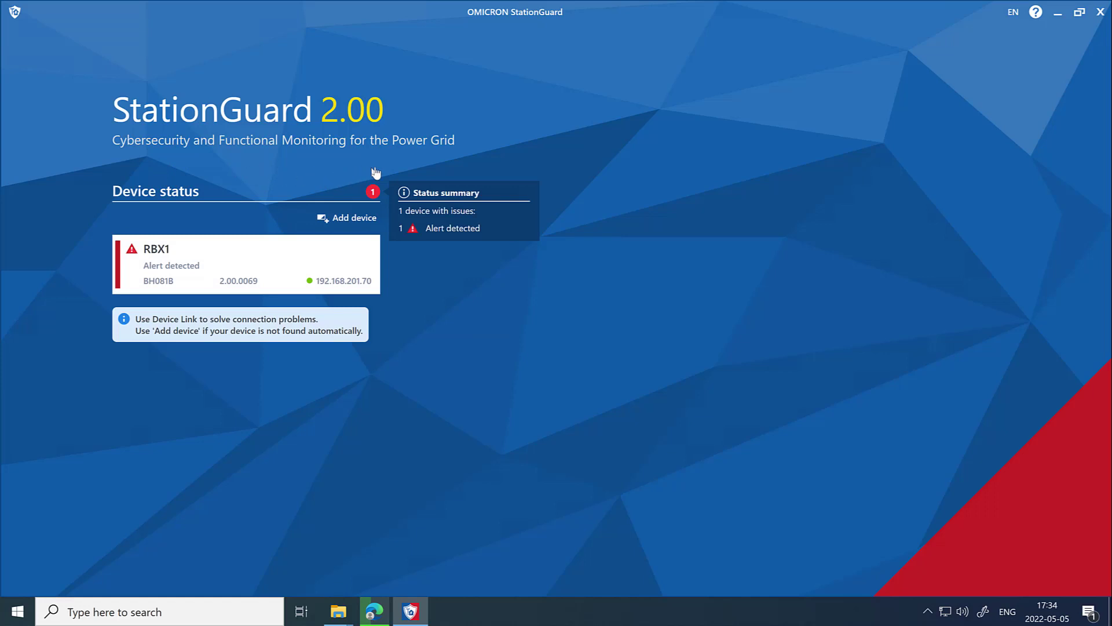
mouse_move(269, 285)
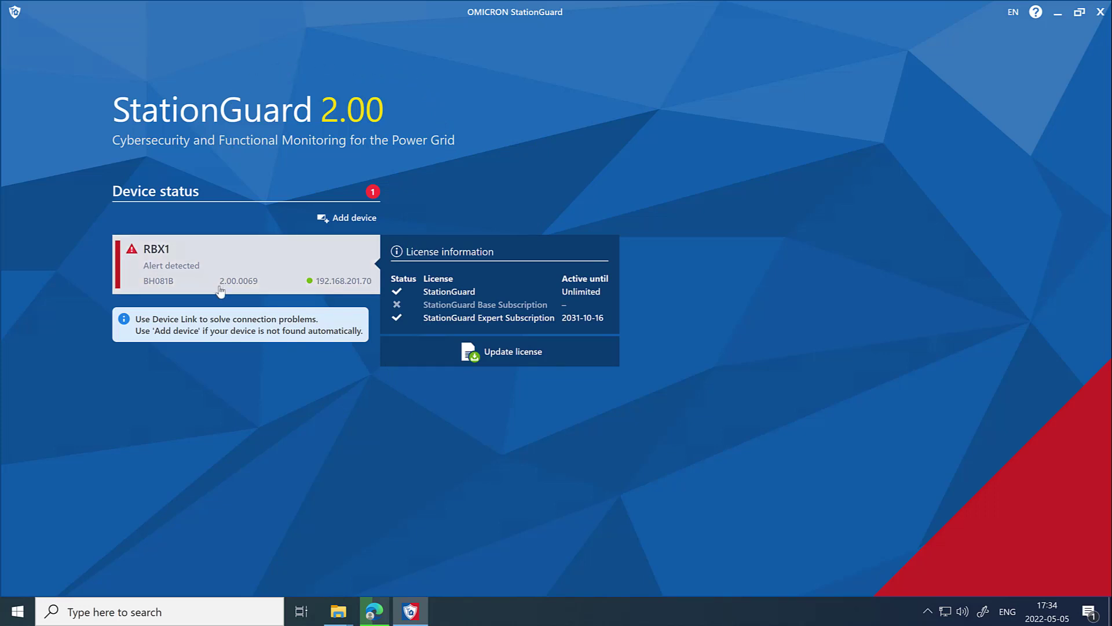
Minimize StationGuard, check the installer's download progress in the browser, and look over the StationGuard page's literature and system requirements
click(1058, 12)
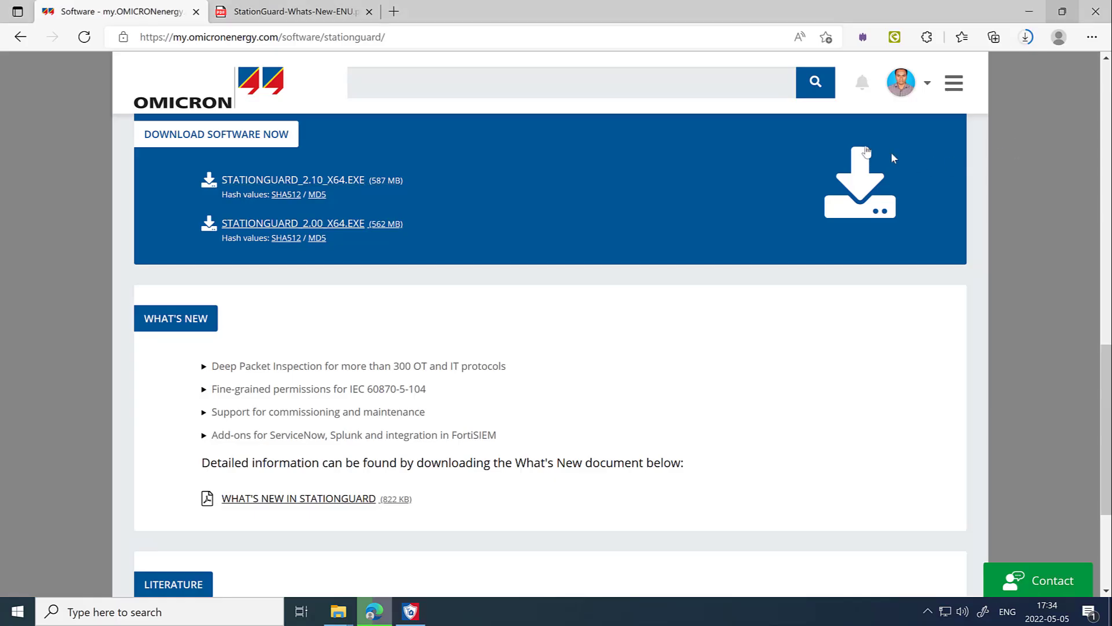
click(1026, 37)
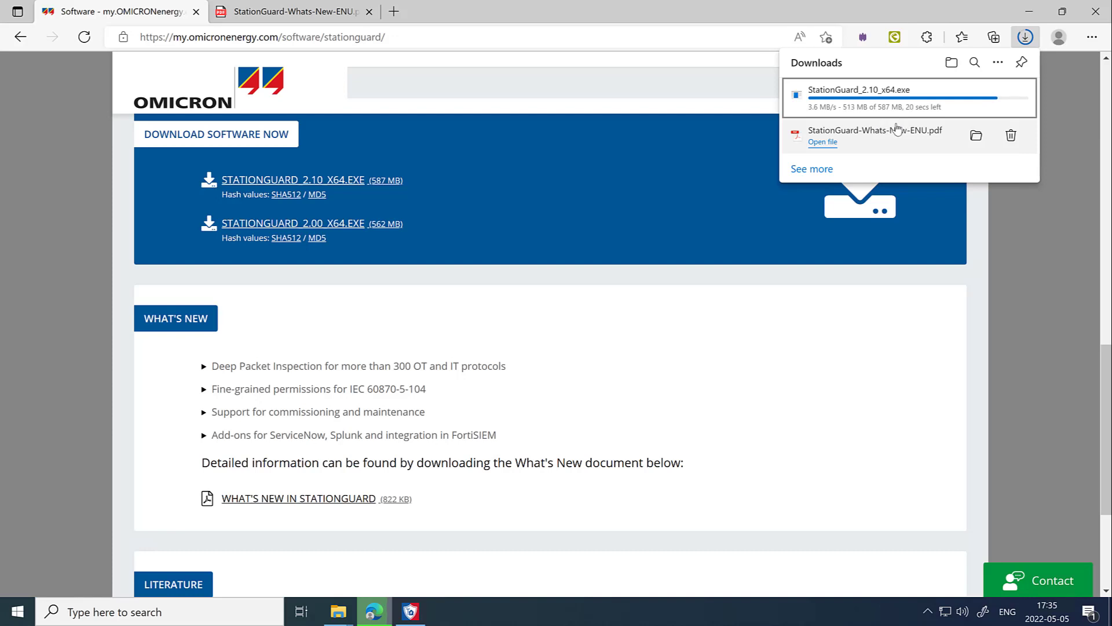
scroll(717, 328, down, 4)
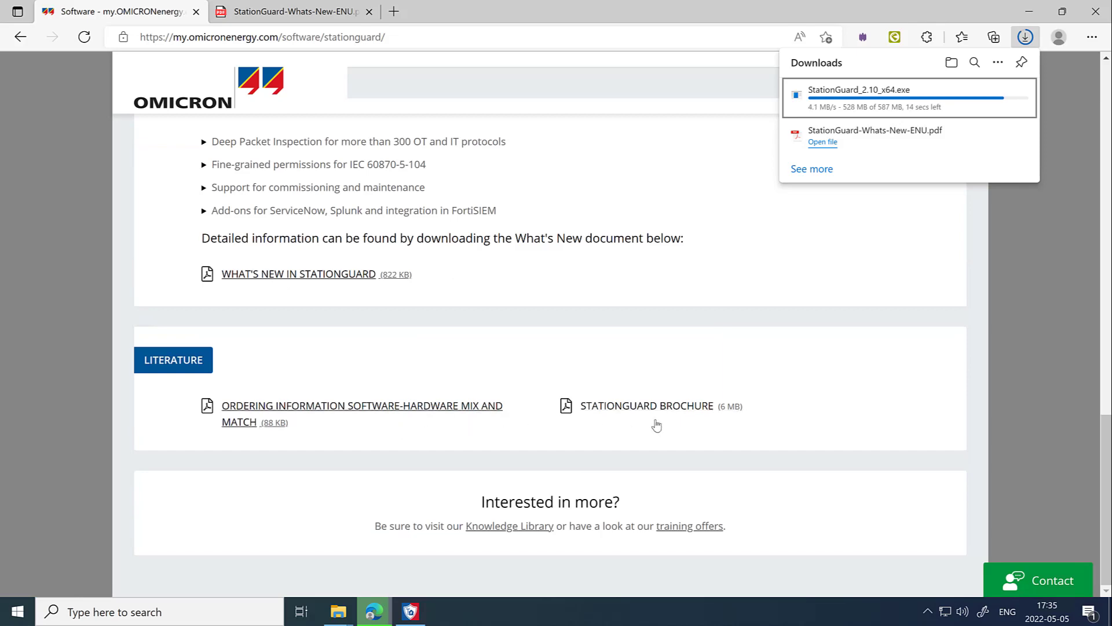
scroll(507, 432, up, 15)
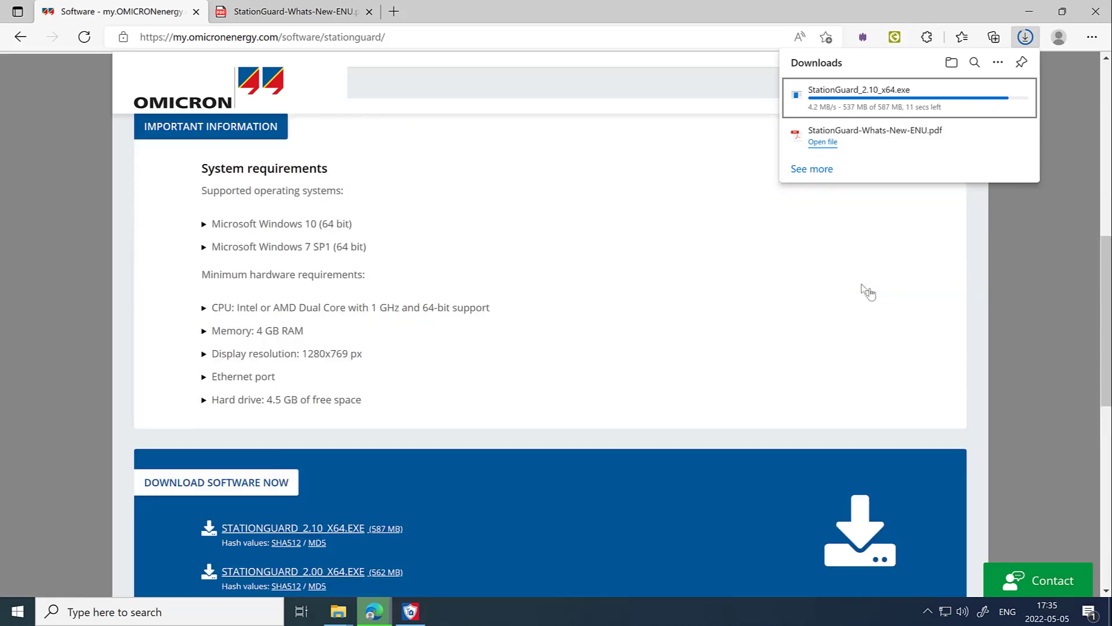
scroll(901, 323, up, 3)
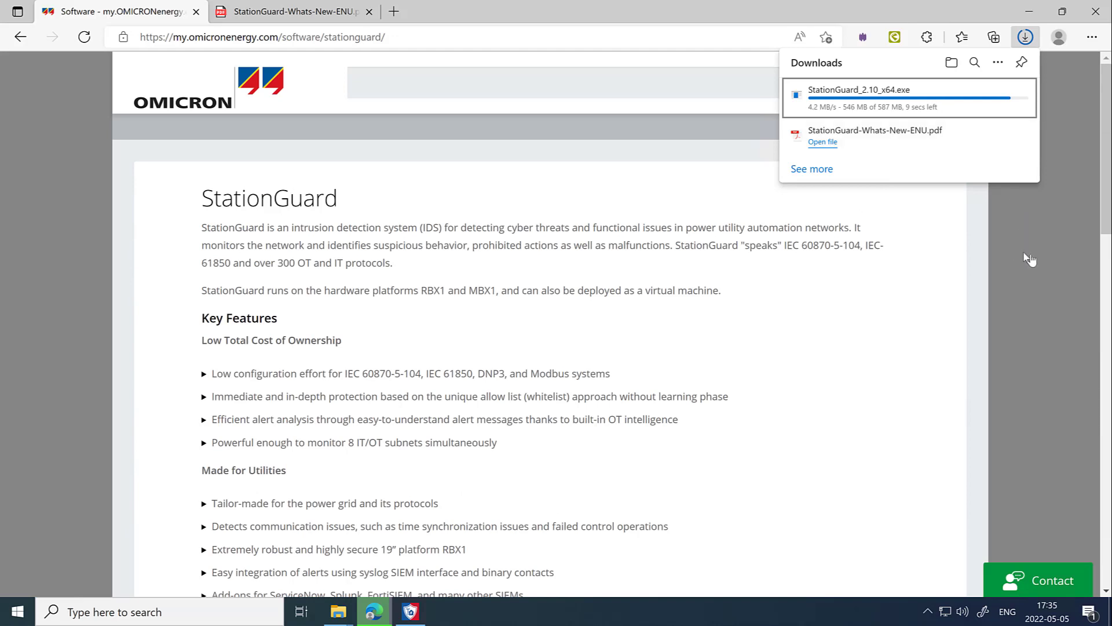
click(1010, 235)
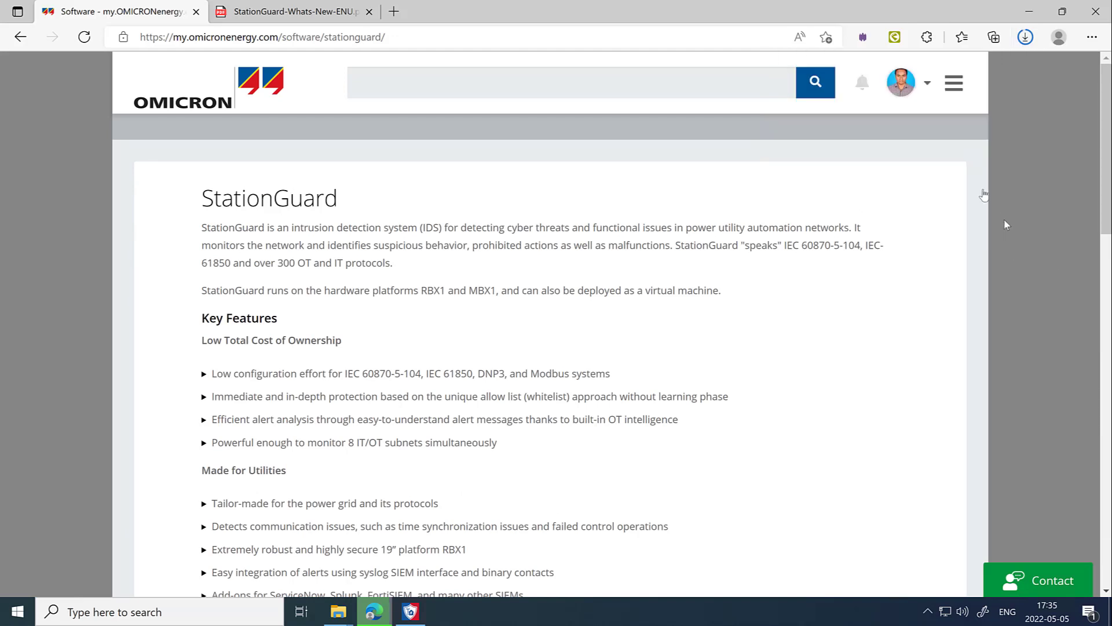
Open the portal's Knowledge Library, filter it by the product StationGuard, and look through the listed documents
click(955, 84)
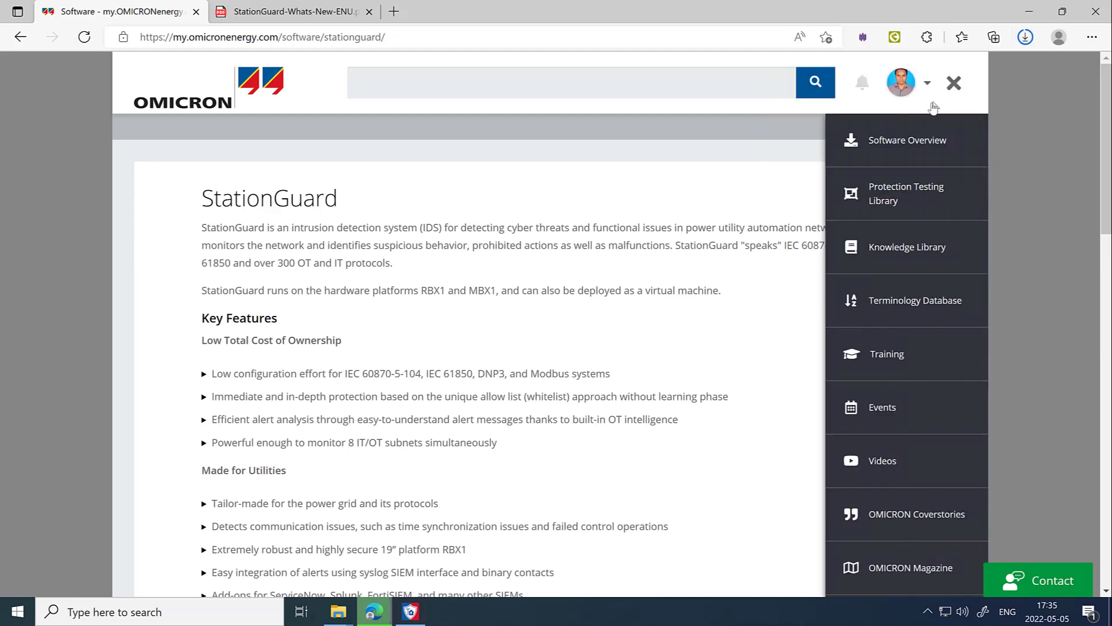
click(902, 260)
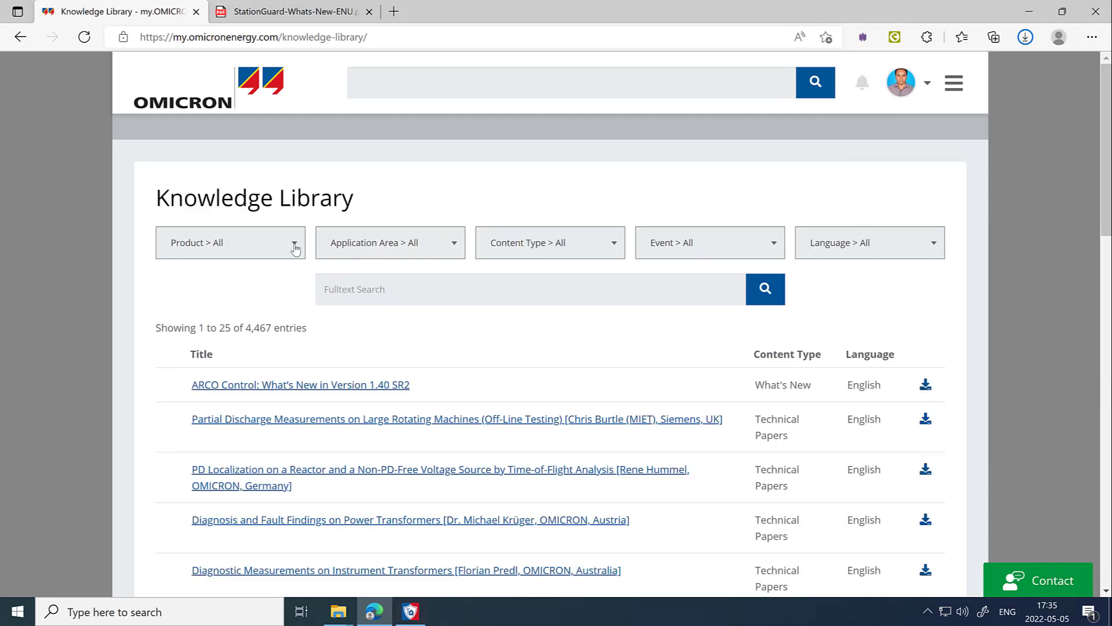
click(454, 247)
click(284, 250)
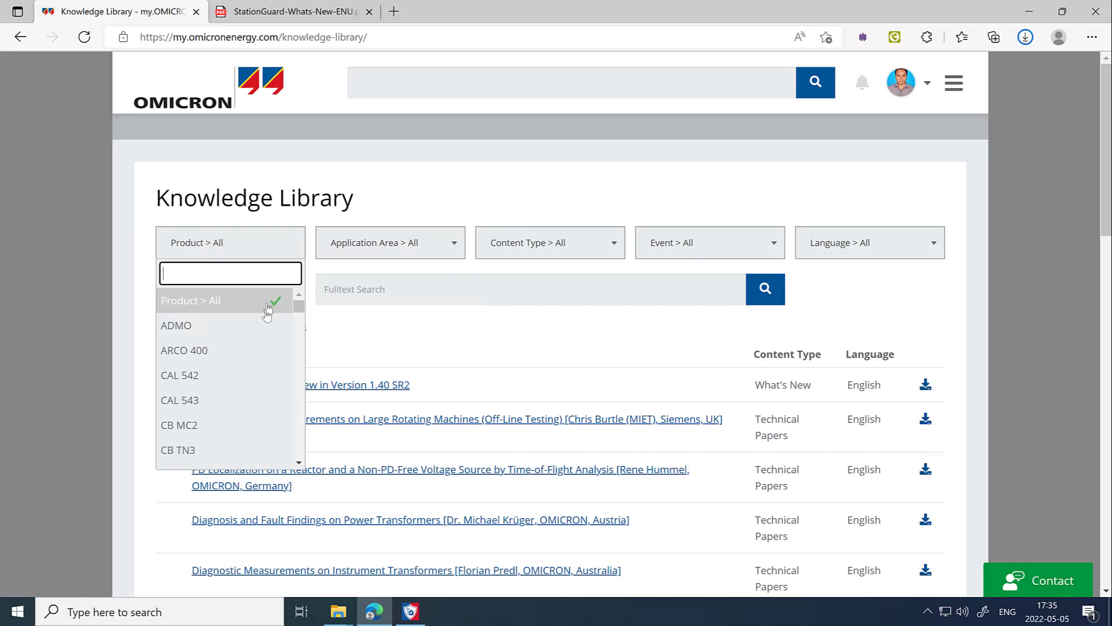
scroll(262, 404, down, 3)
scroll(263, 404, down, 10)
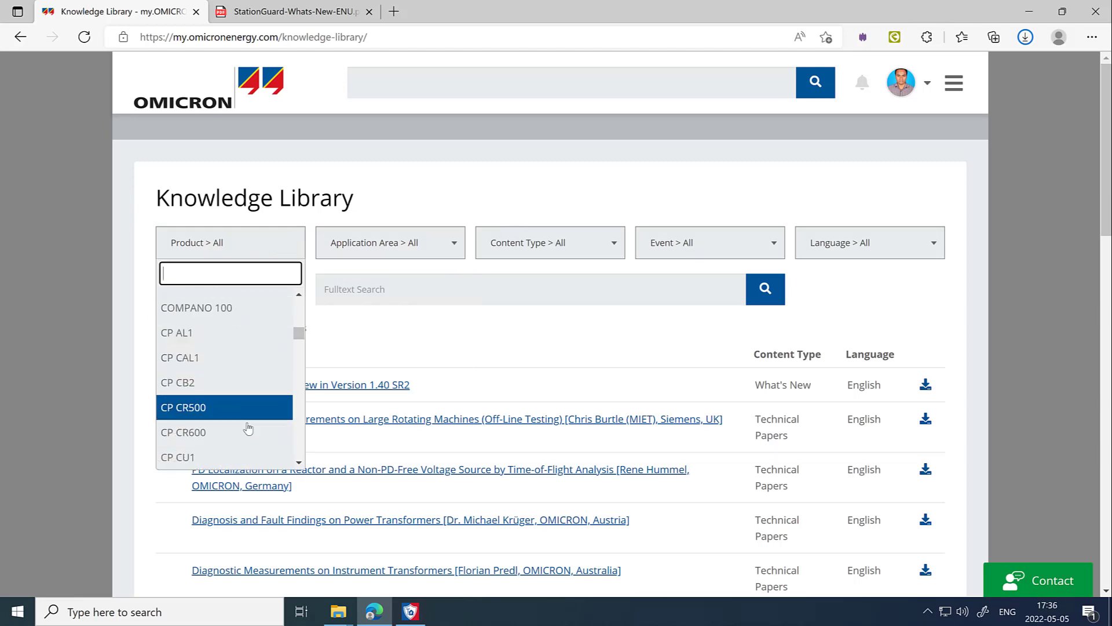
drag(298, 340, 258, 431)
click(200, 431)
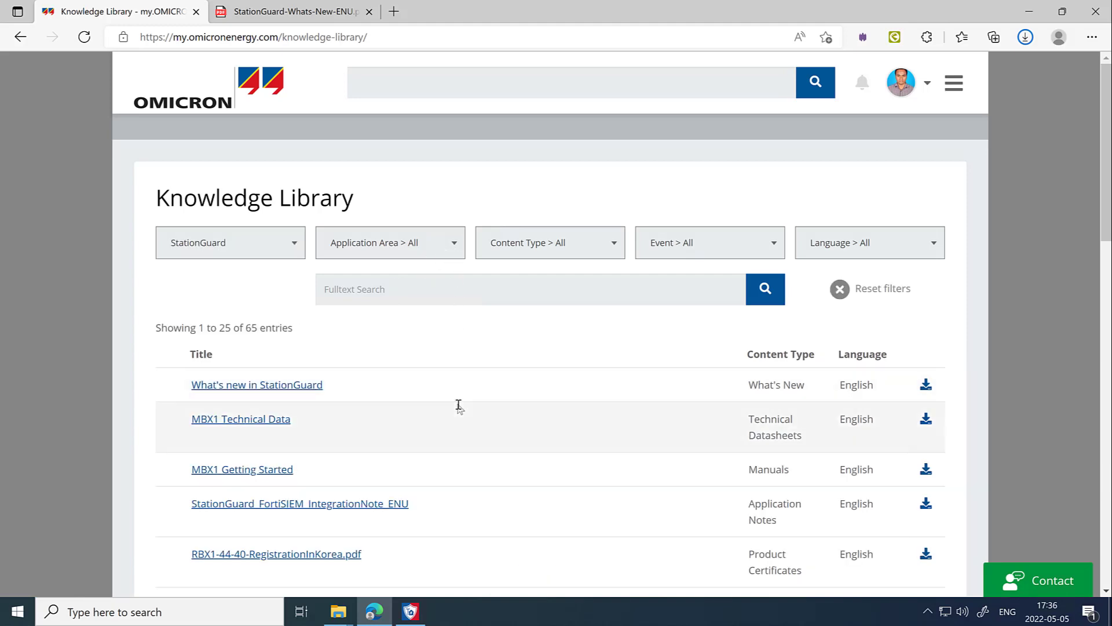
scroll(460, 404, down, 4)
scroll(487, 410, up, 4)
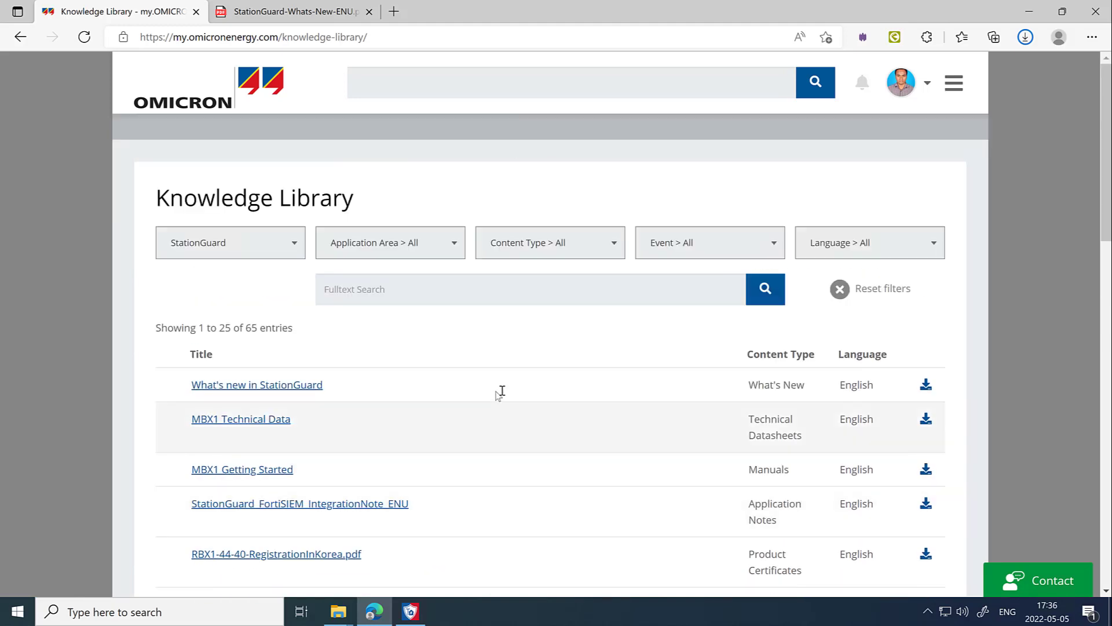
Show the downloaded StationGuard_2.10_x64 installer in its folder, refresh the file listing, and select the installer
click(1025, 38)
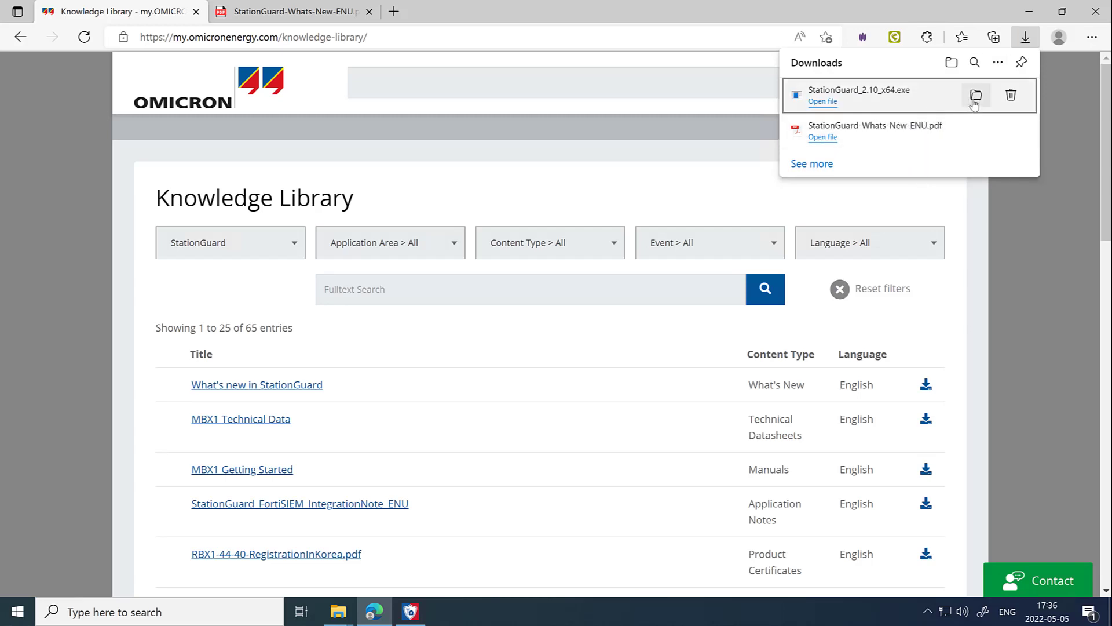
click(976, 96)
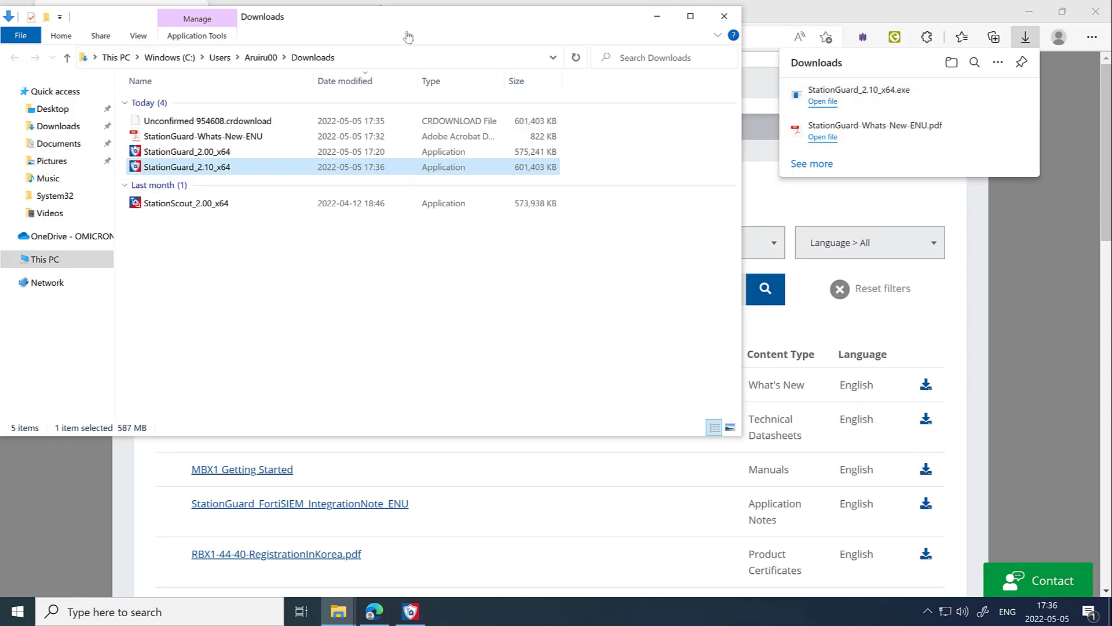
drag(409, 24, 476, 183)
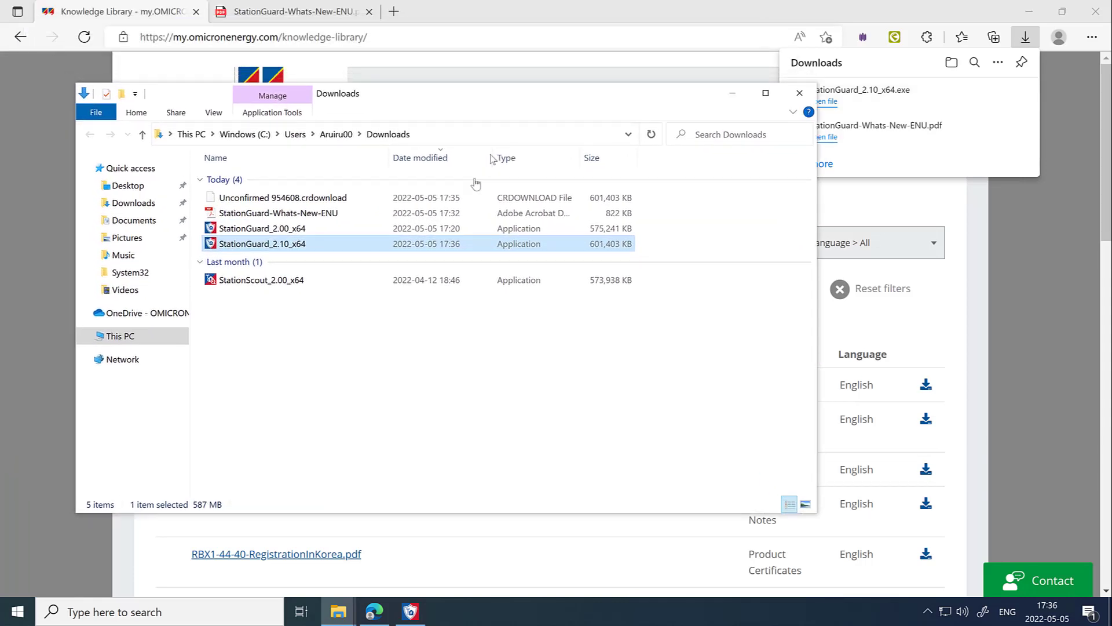
right_click(426, 374)
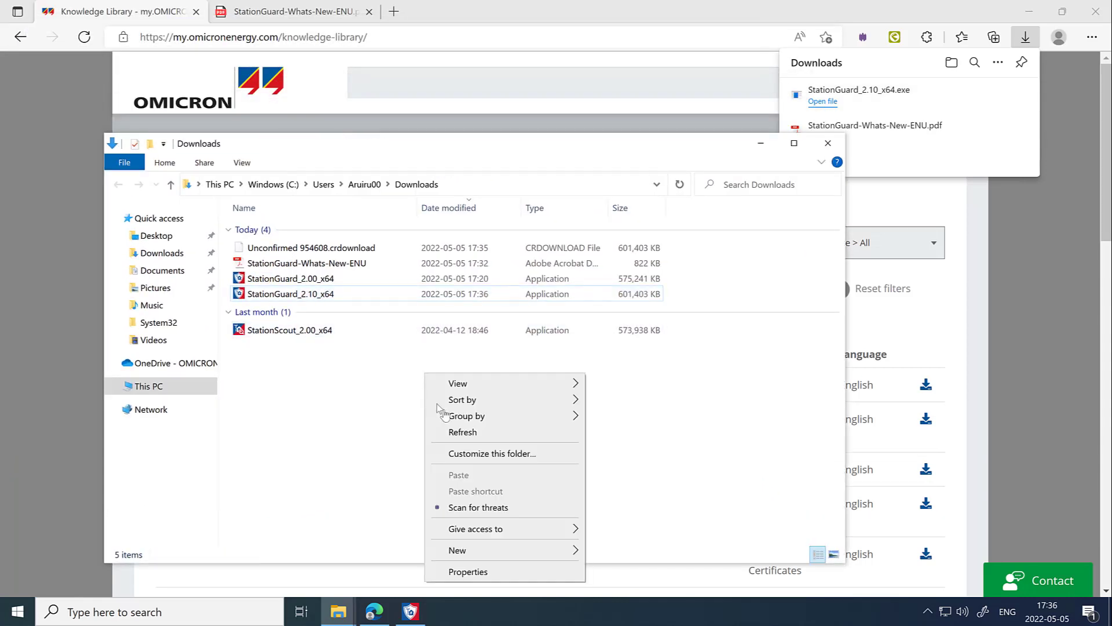
click(466, 438)
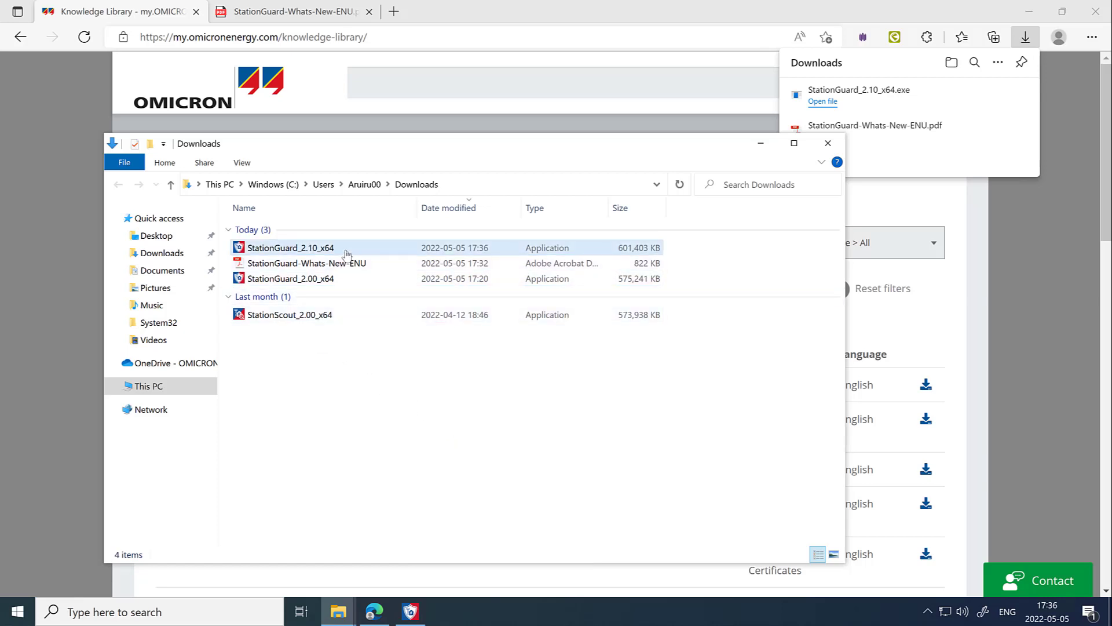
click(351, 250)
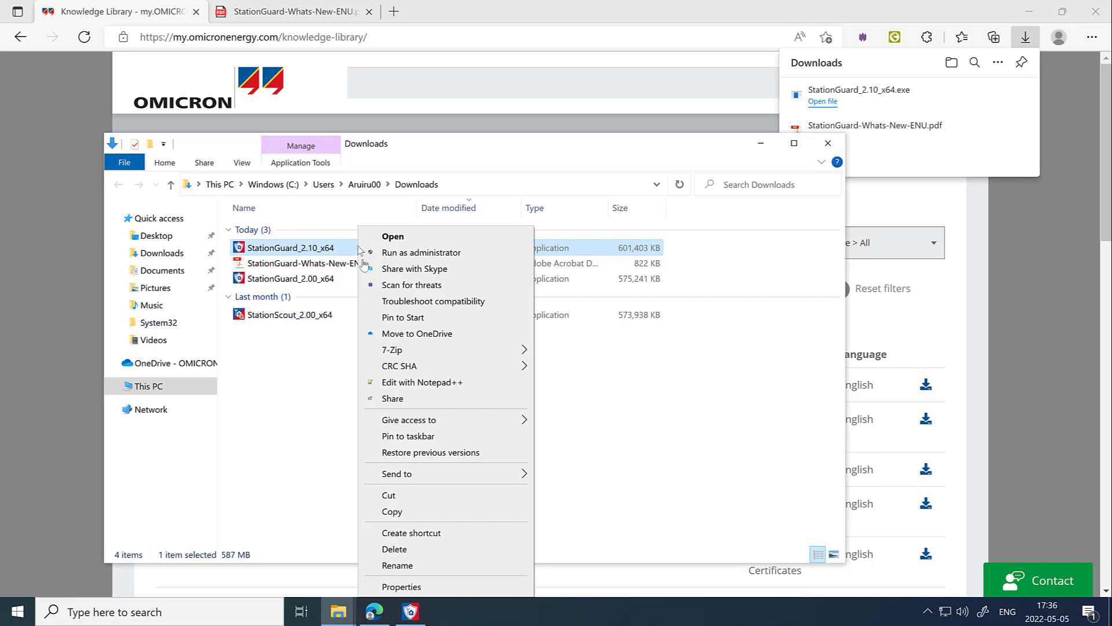
Close the running StationGuard application and open OMICRON Device Link
click(411, 610)
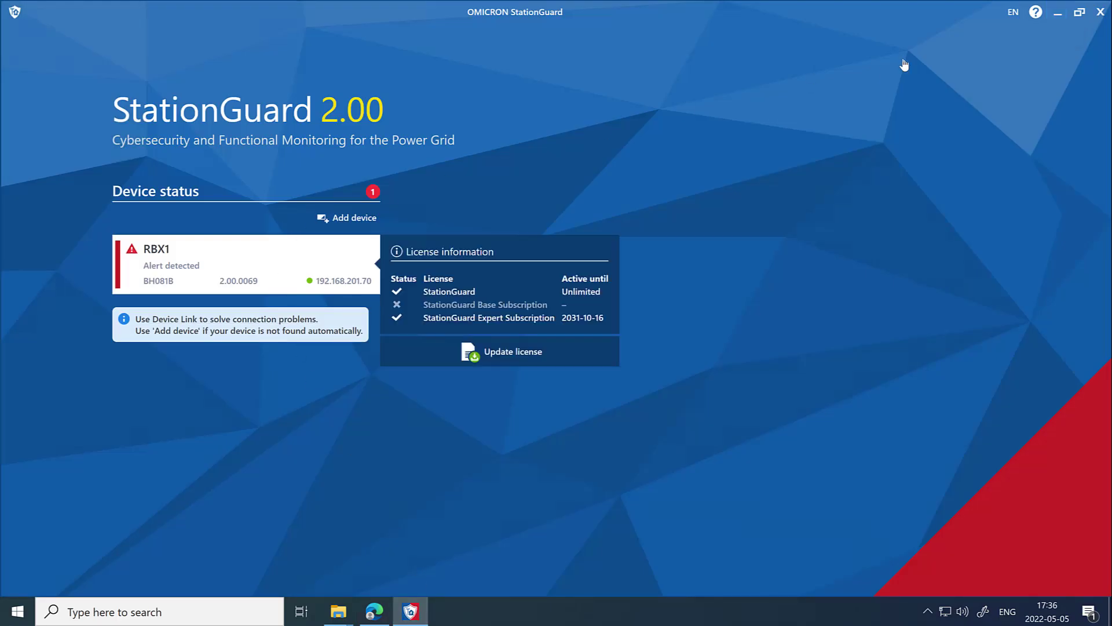
click(1100, 13)
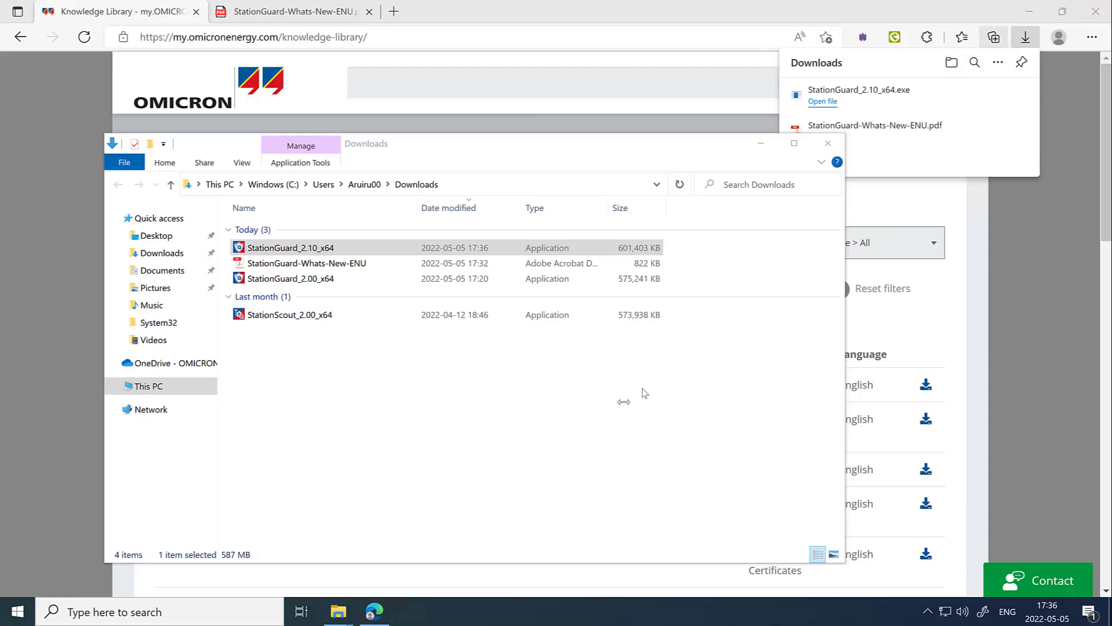
click(17, 611)
text(de)
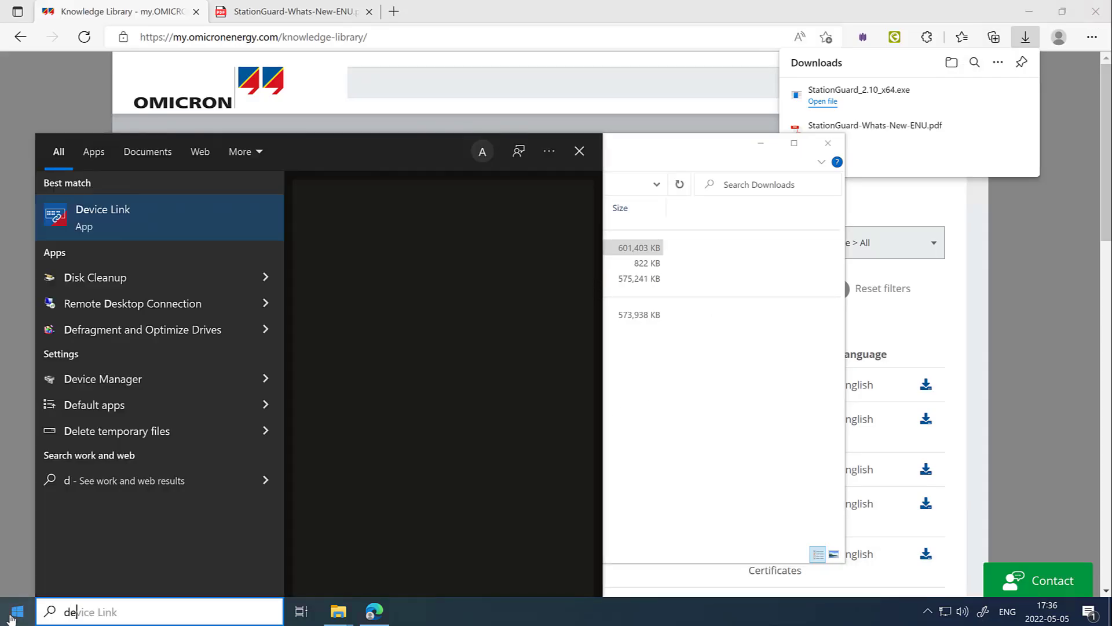
click(103, 232)
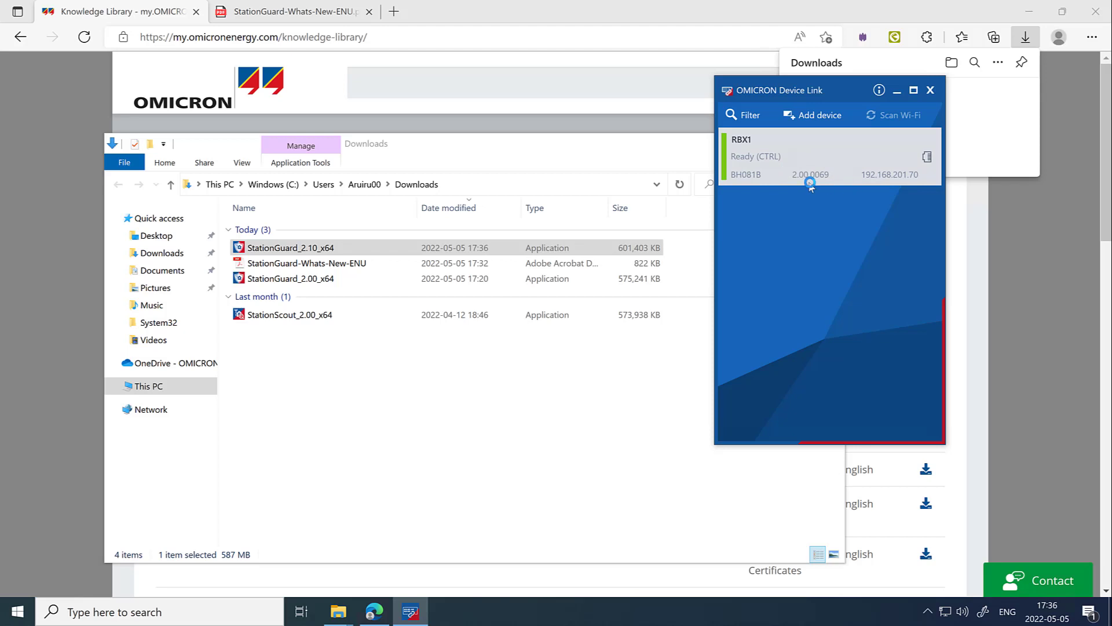
Close Device Link, run the StationGuard_2.10_x64 installer with permission to change the device, and update StationGuard in C:\Program Files\OMICRON\StationGuard
click(929, 91)
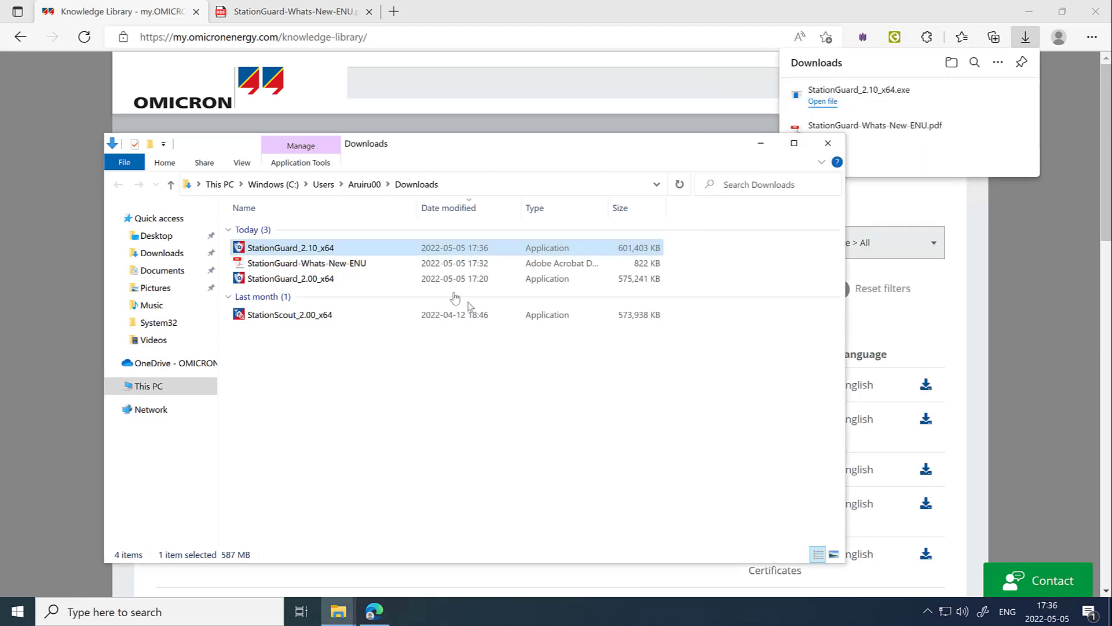
right_click(379, 250)
click(433, 254)
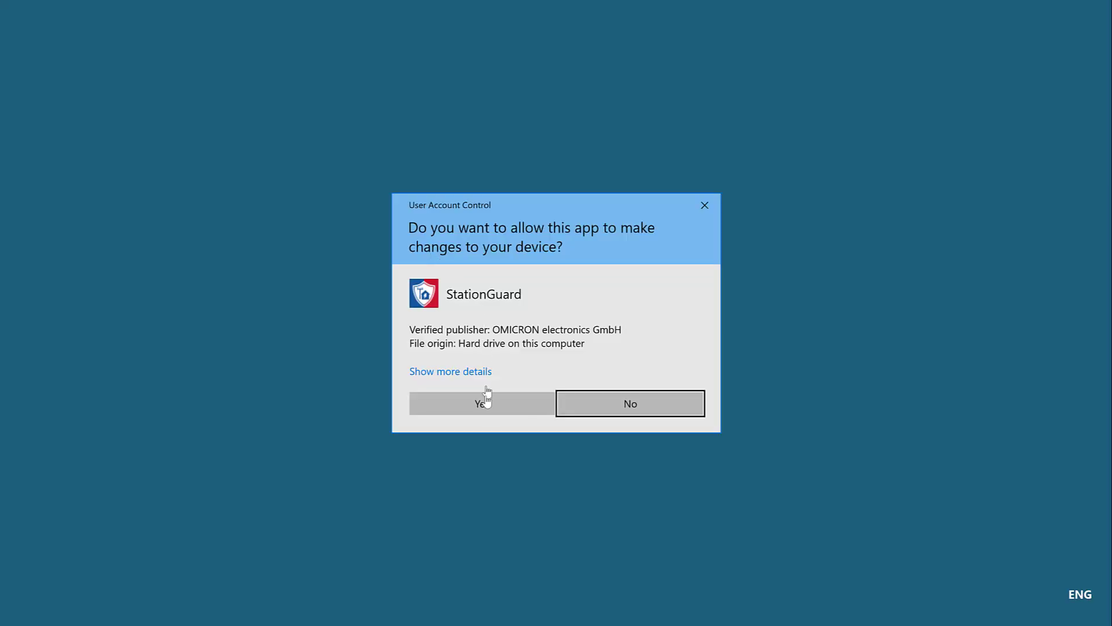
click(486, 405)
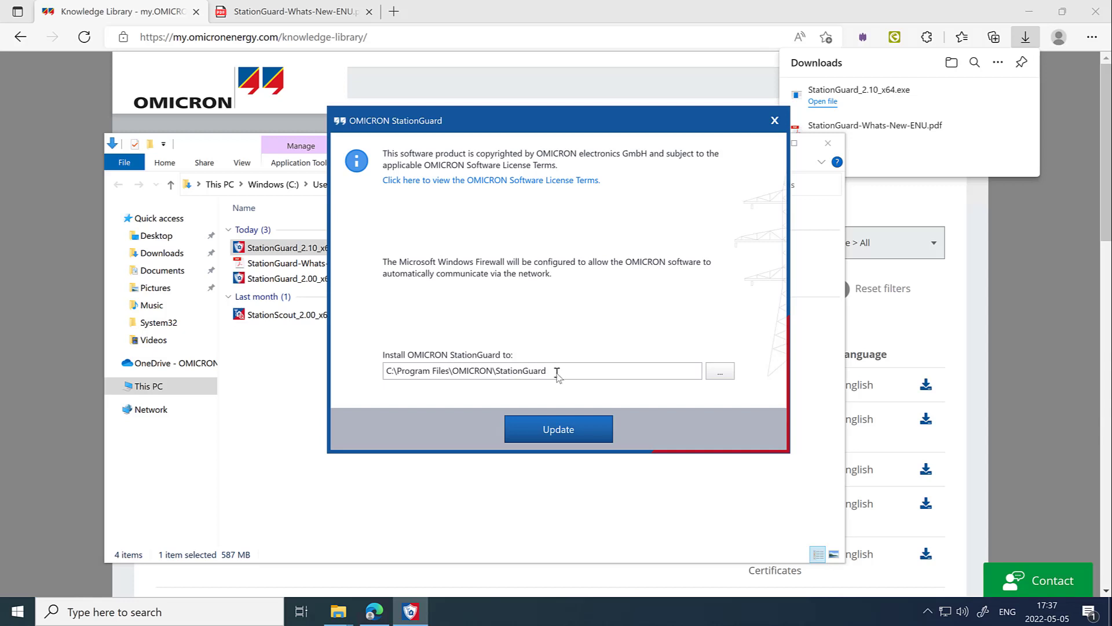
click(558, 428)
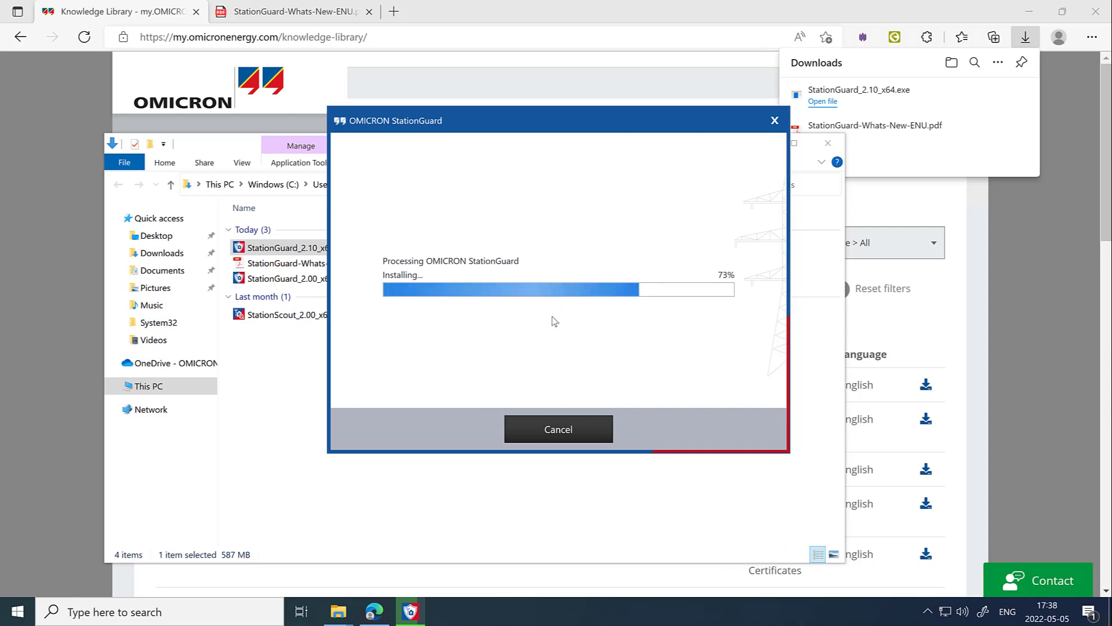
click(1030, 14)
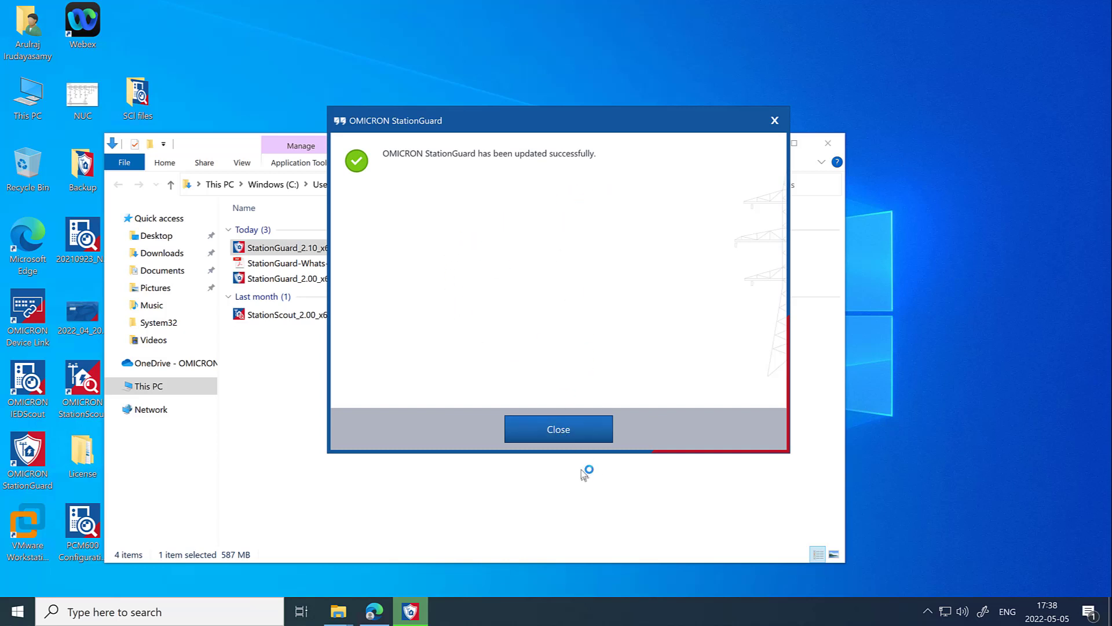
click(550, 431)
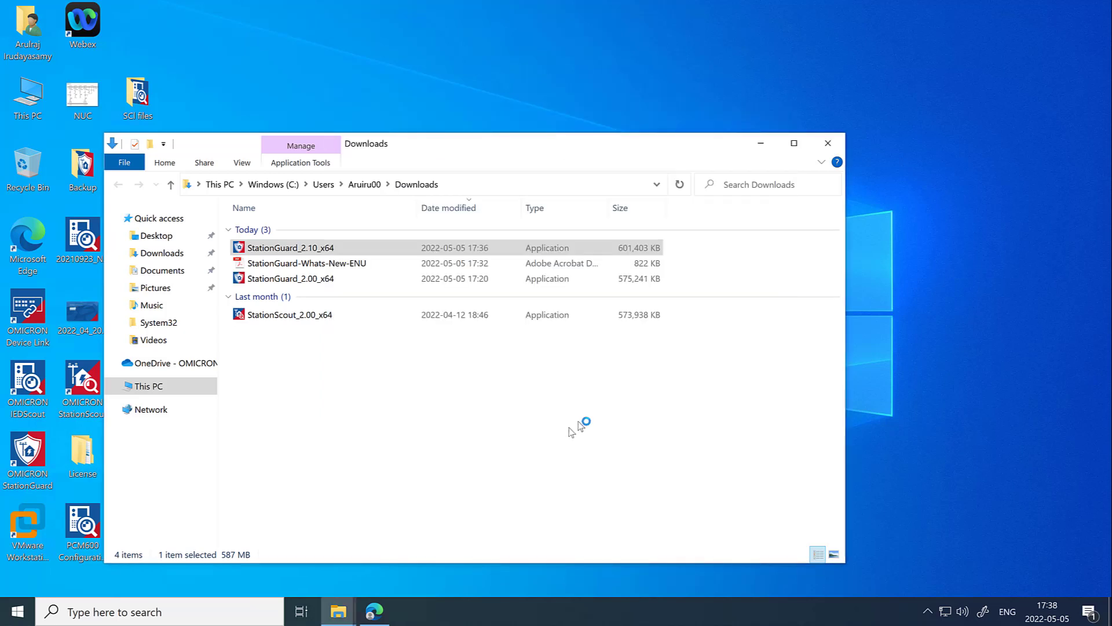
Minimize the Downloads folder, then search Windows for StationGuard and launch the application
click(756, 145)
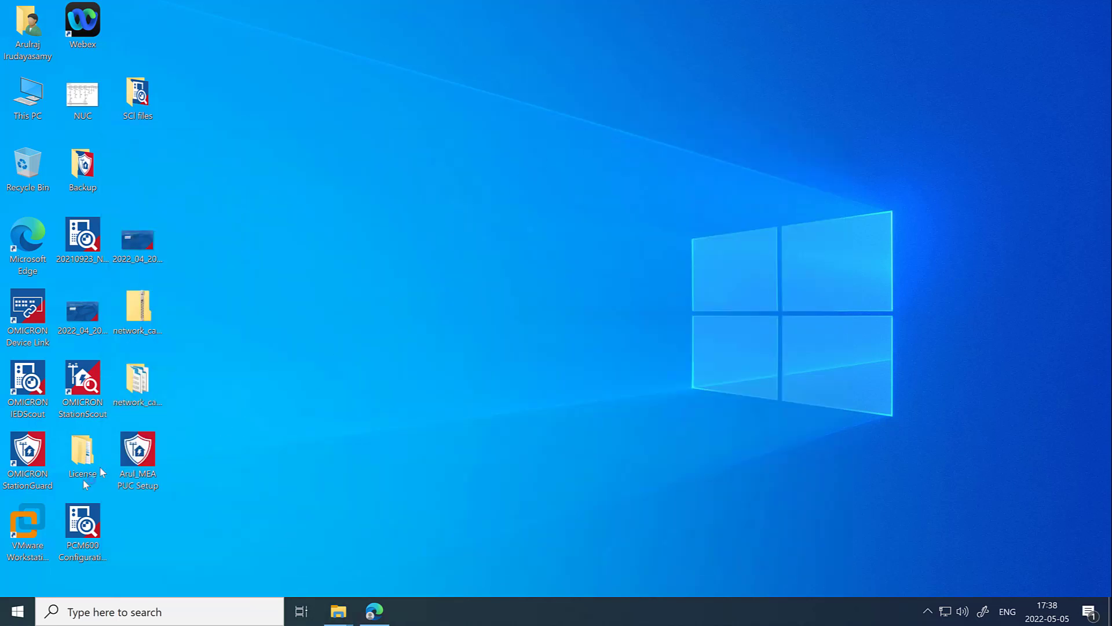
click(16, 611)
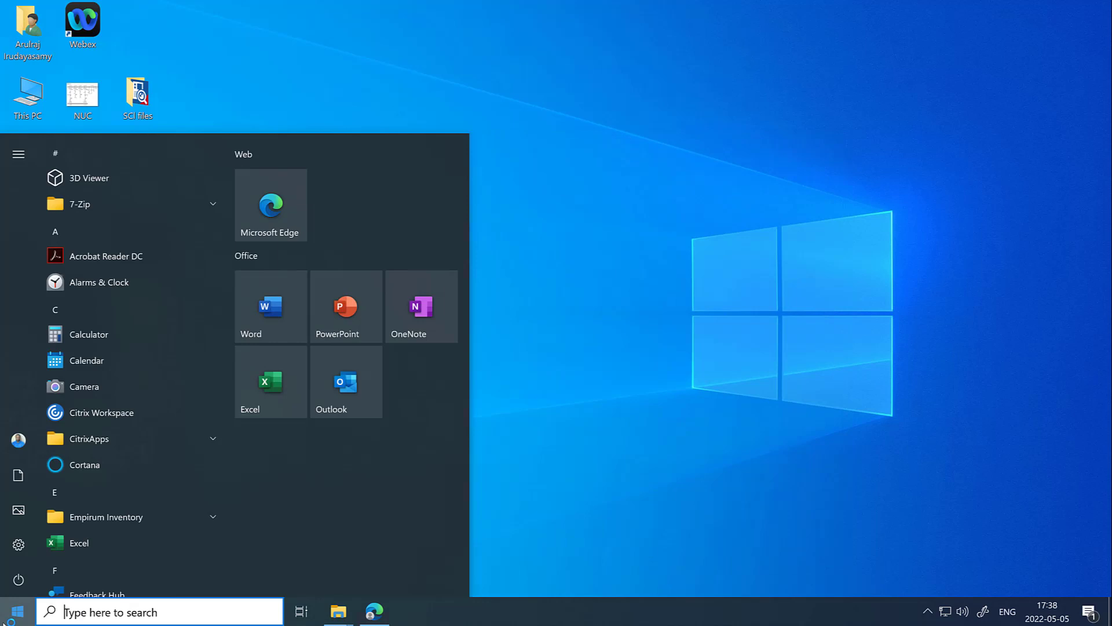
text(s)
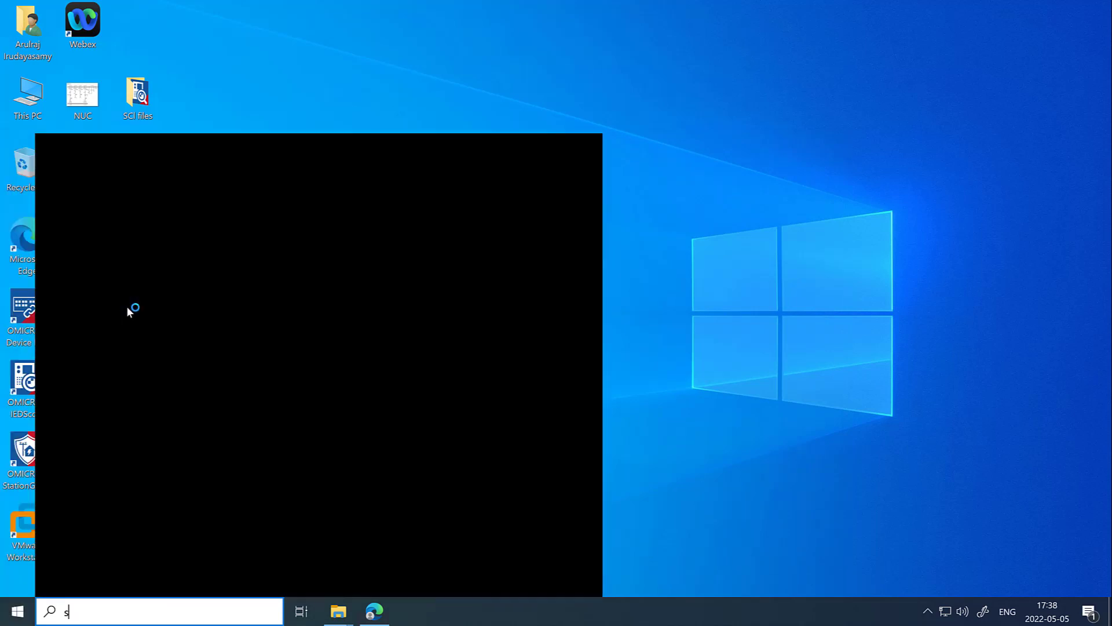
text(tat)
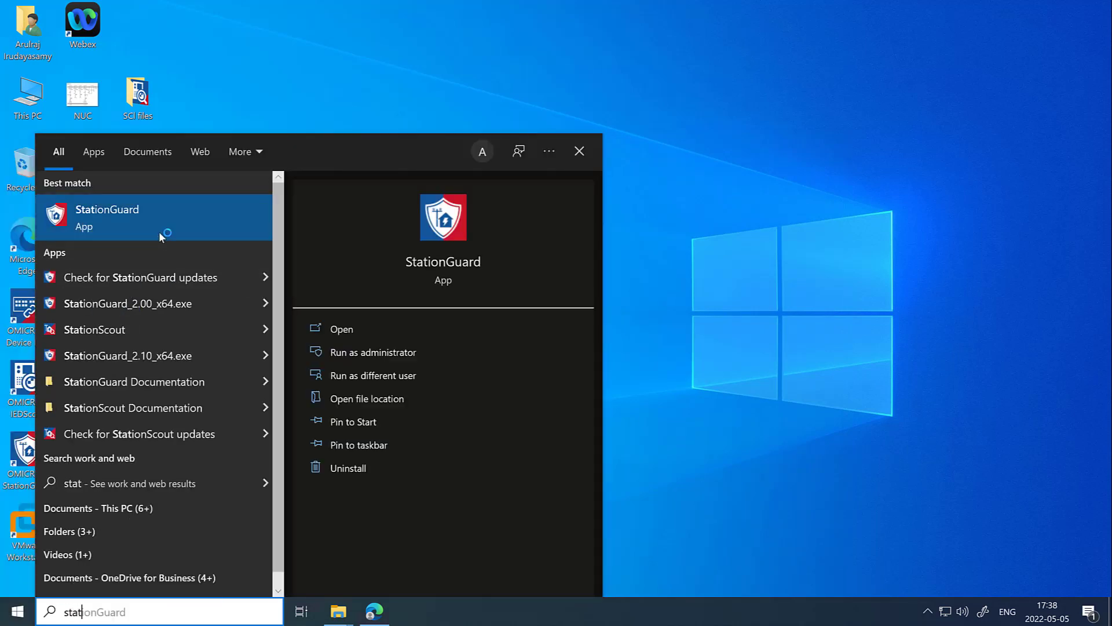
click(132, 224)
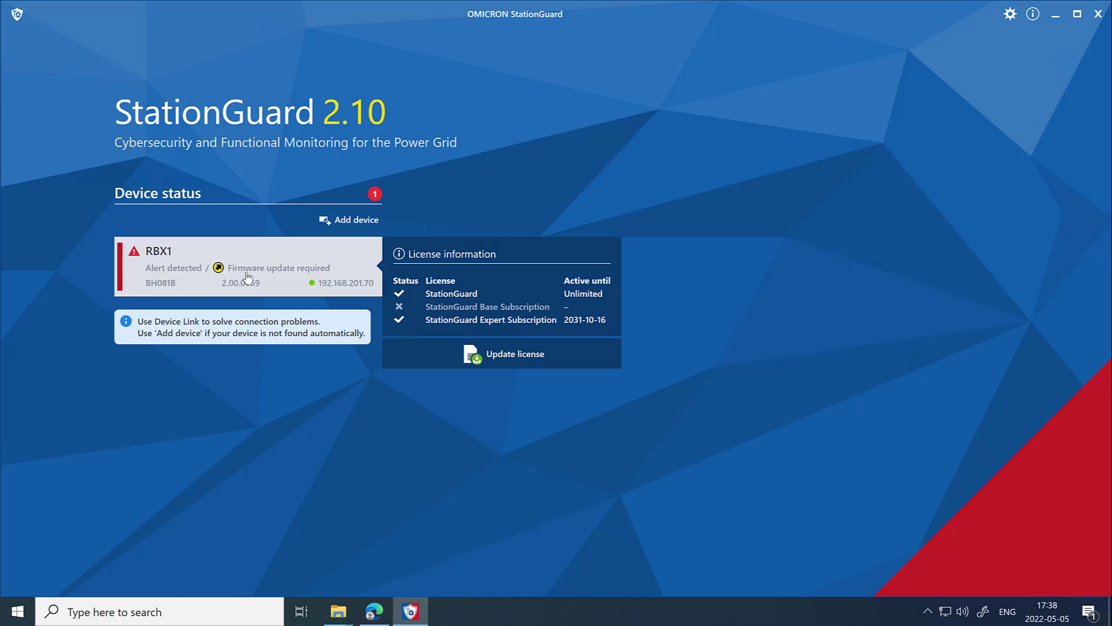
Open the RBX1 device from the dashboard, connect with the device password, and start its firmware update to version 2.10.0073
click(273, 277)
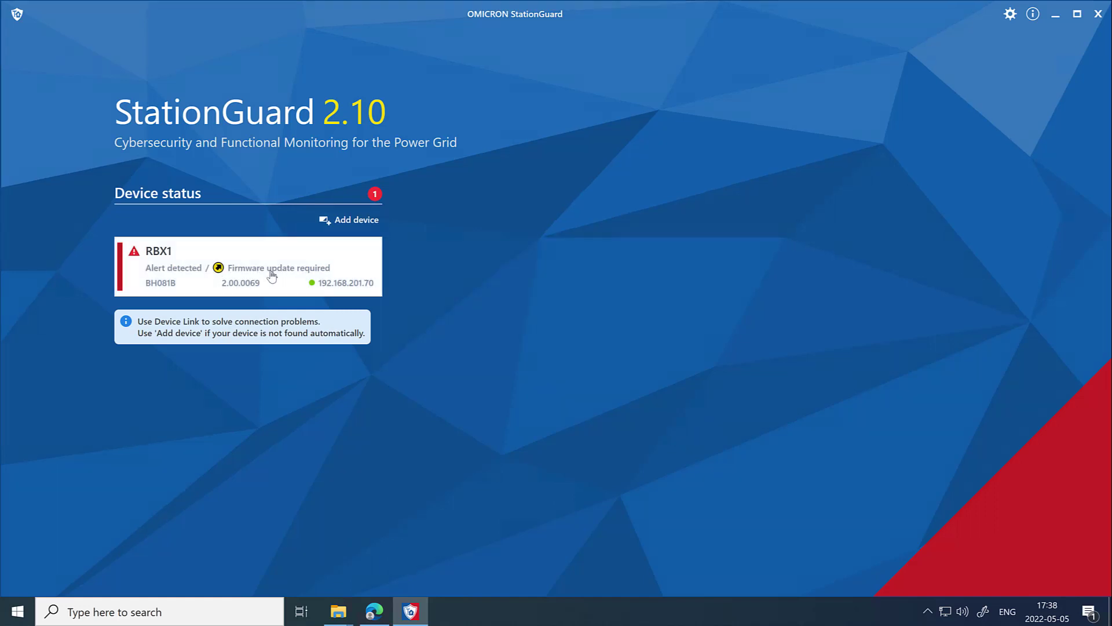
click(272, 277)
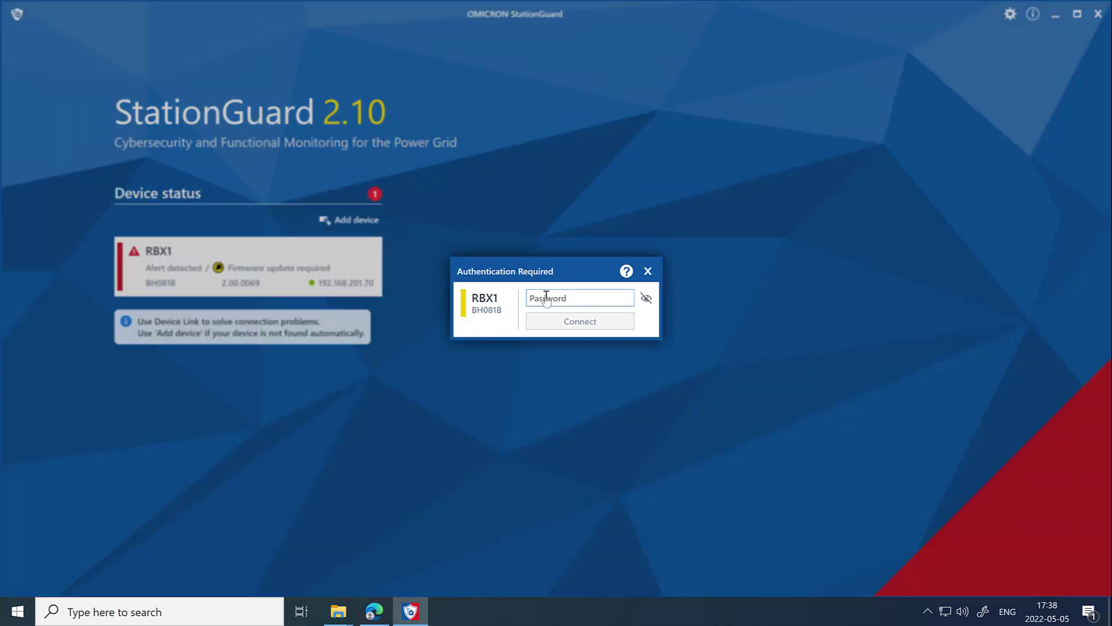
text(••)
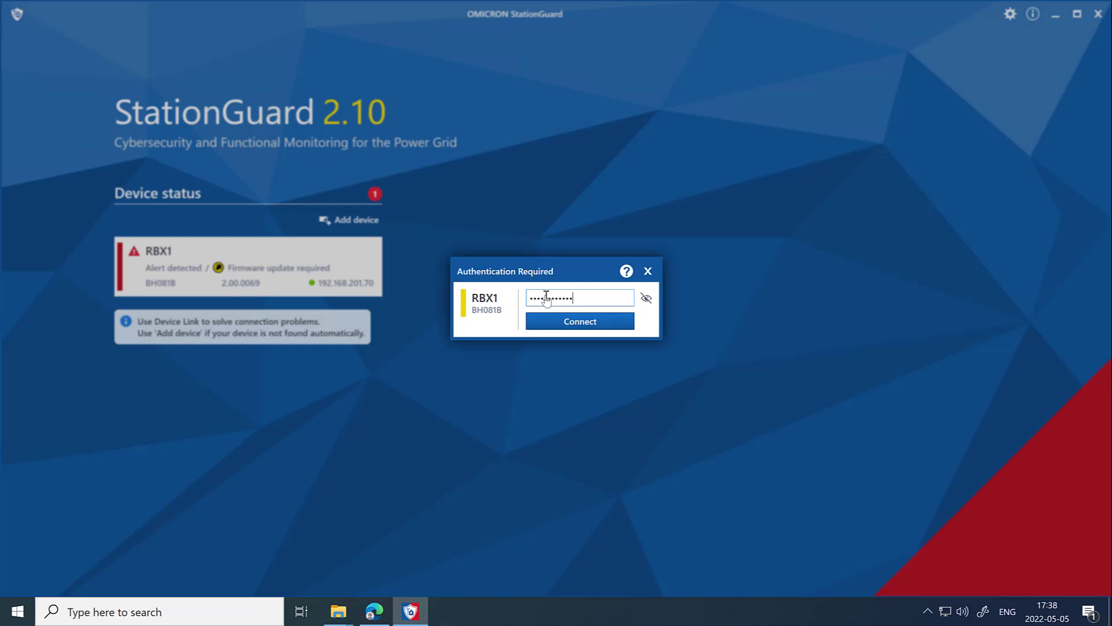
click(572, 323)
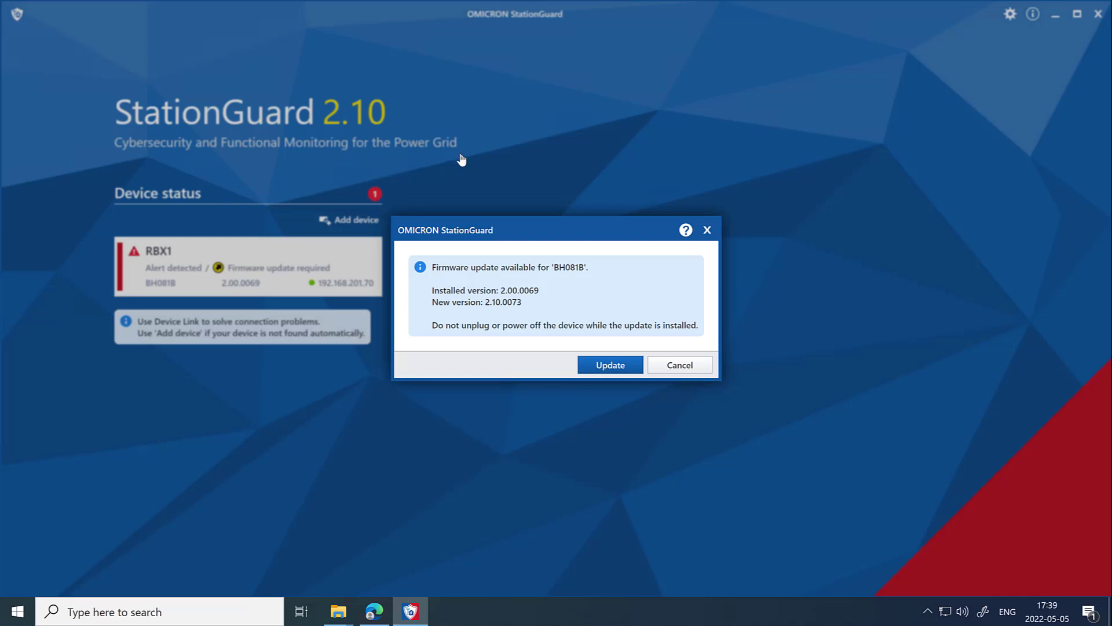
click(611, 365)
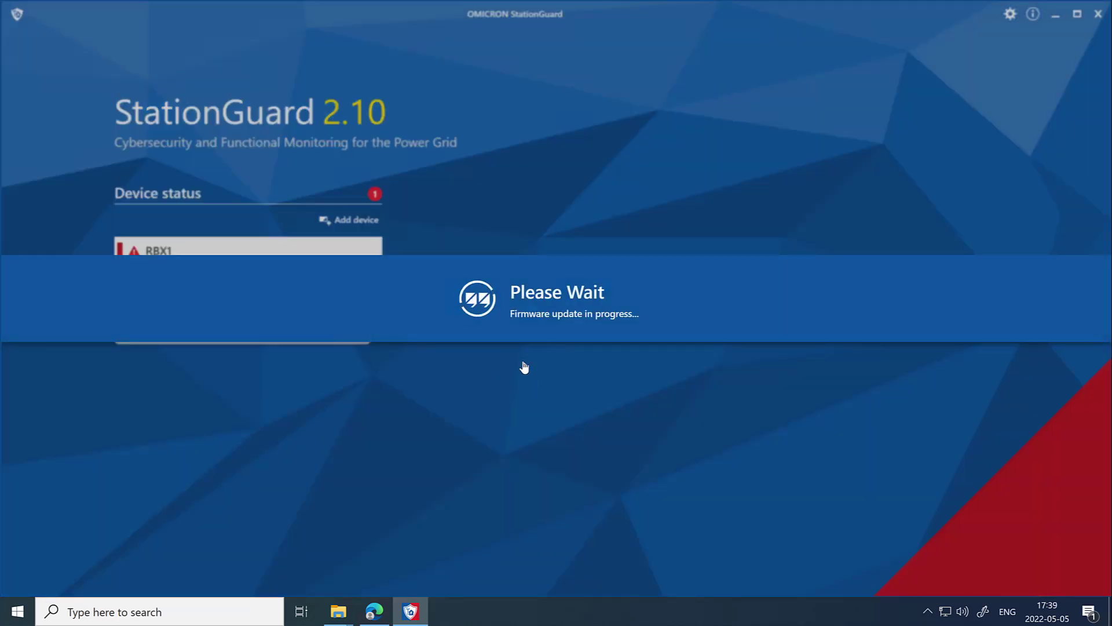
Open OMICRON Device Link during the firmware update and move its window clear of the progress message to monitor RBX1
click(5, 619)
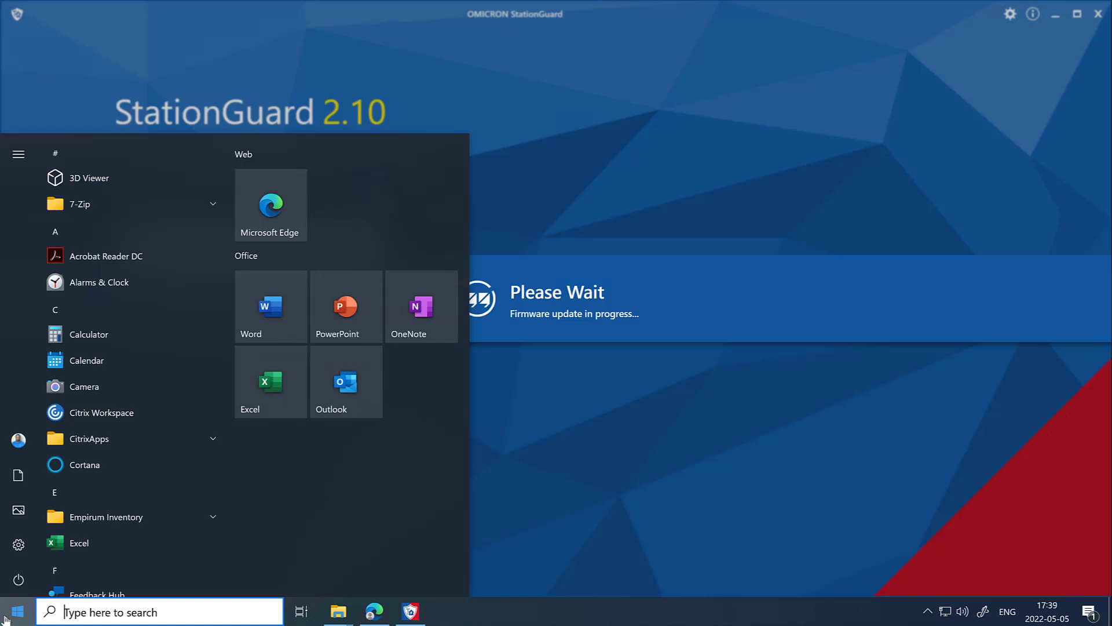
text(de)
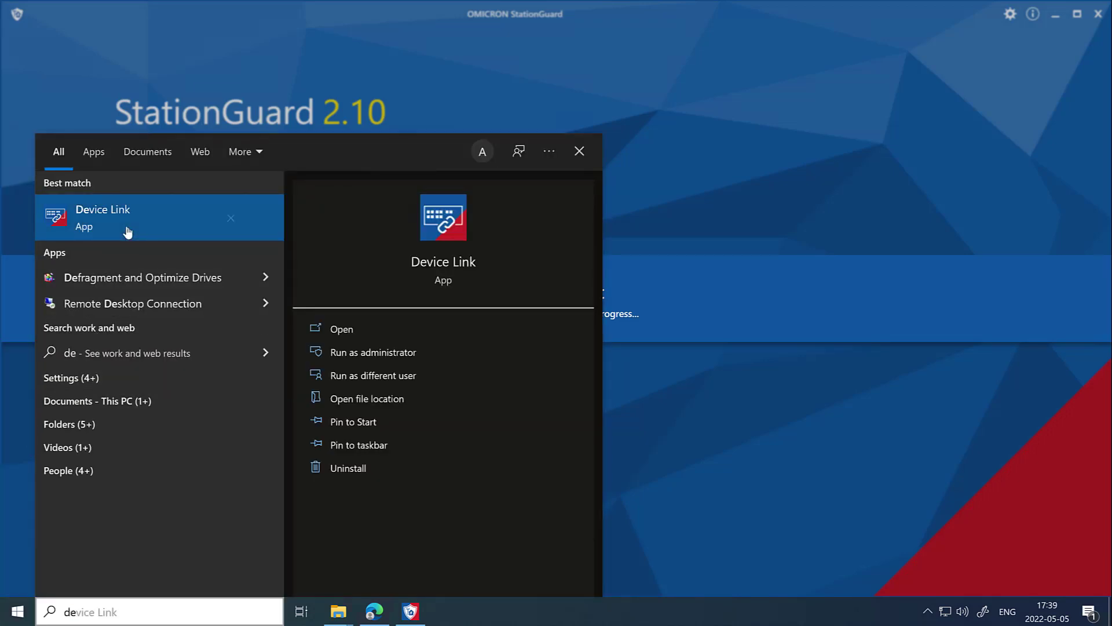
click(128, 231)
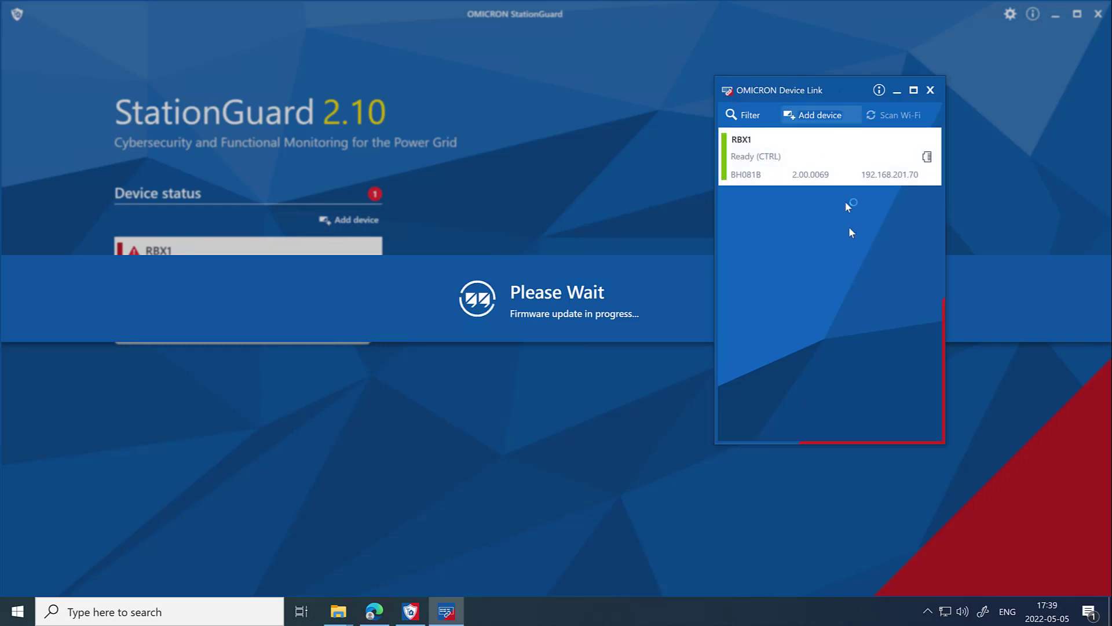
drag(843, 91, 940, 112)
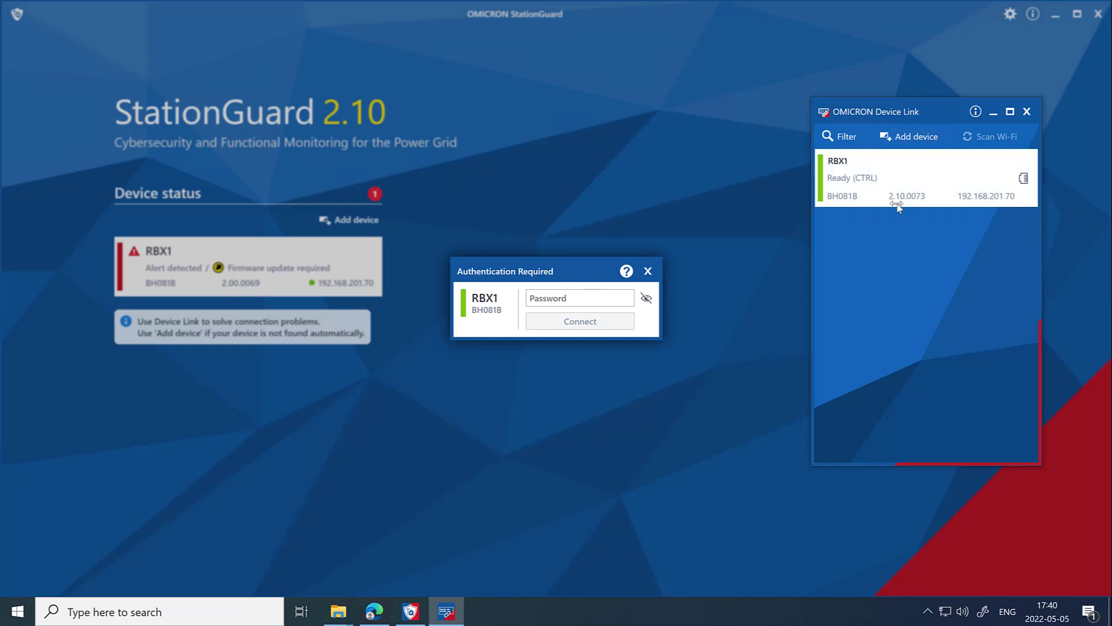
Reconnect to RBX1 with the device password, select the System diagram, and view the available configuration backup and restore commands
click(553, 299)
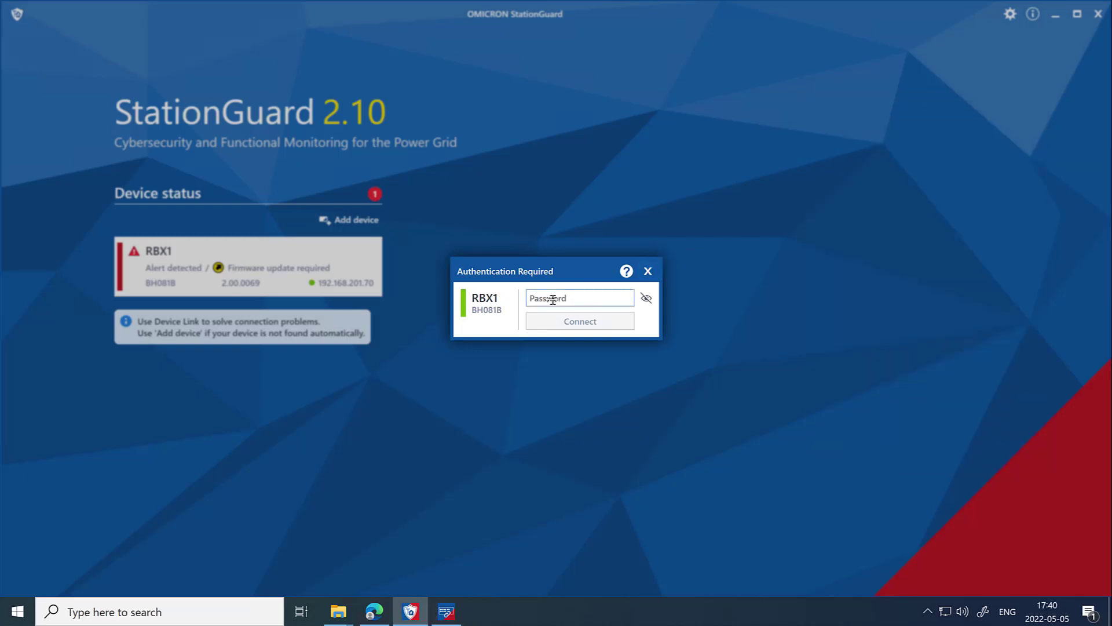
text(••)
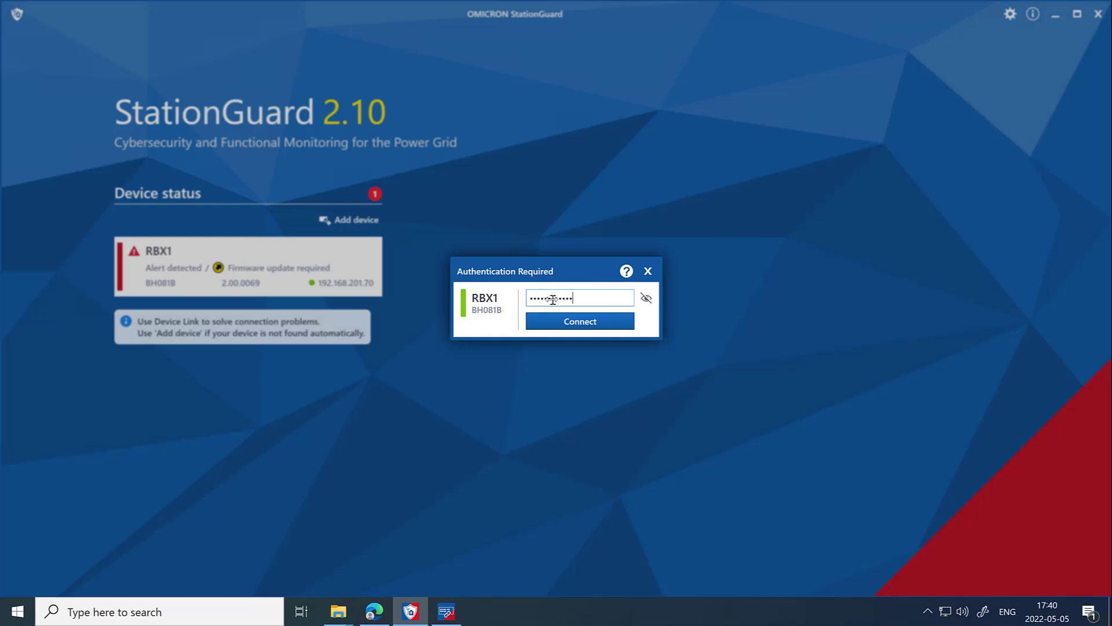
key(Return)
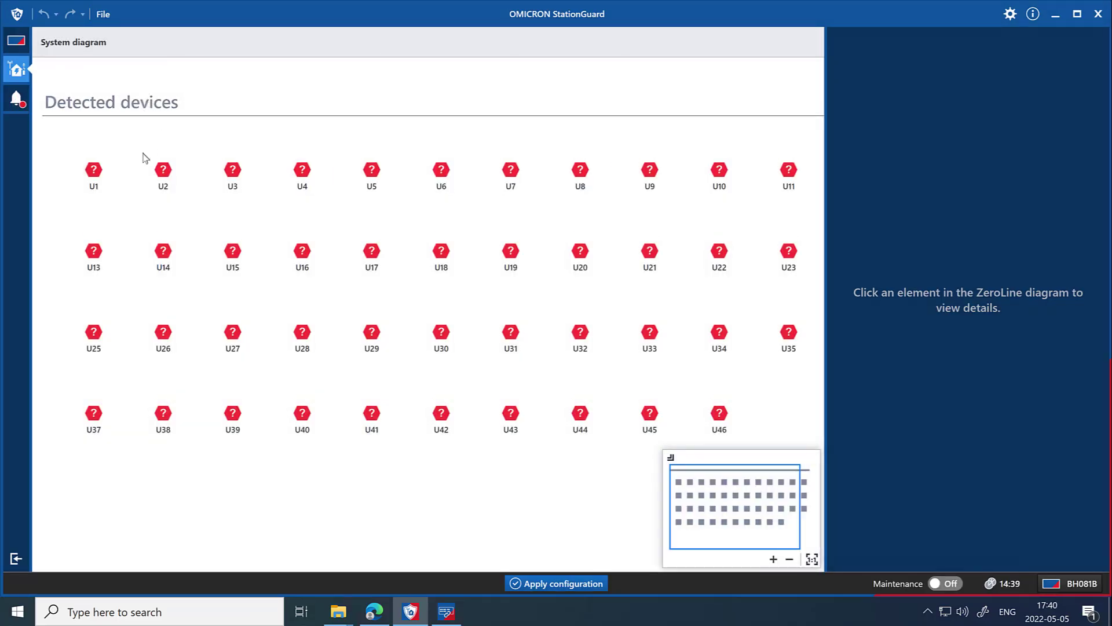
click(93, 46)
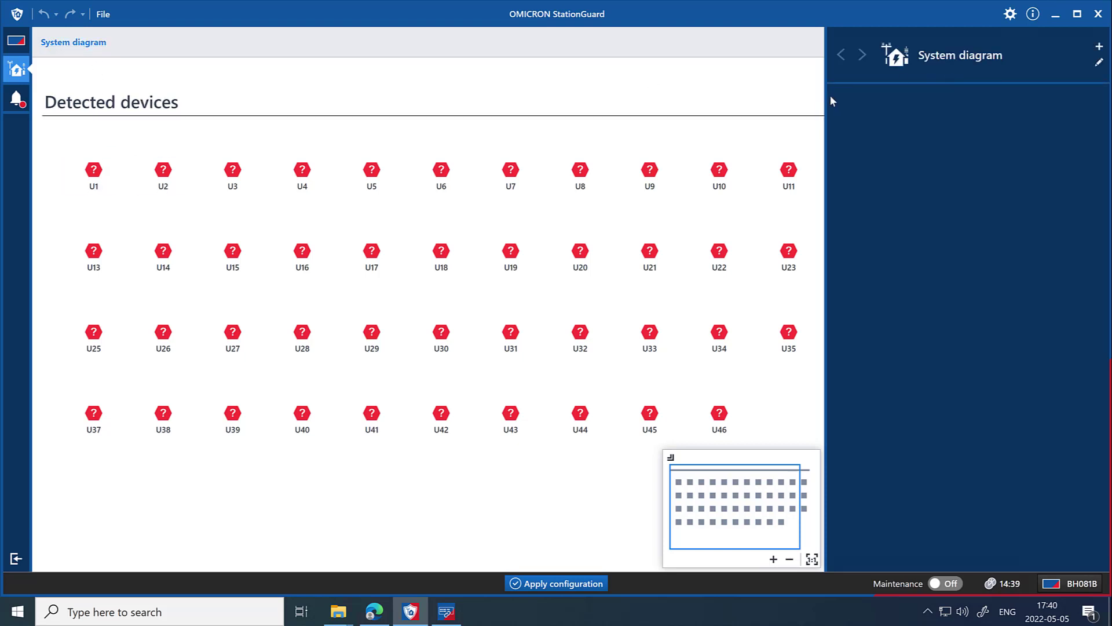
click(100, 18)
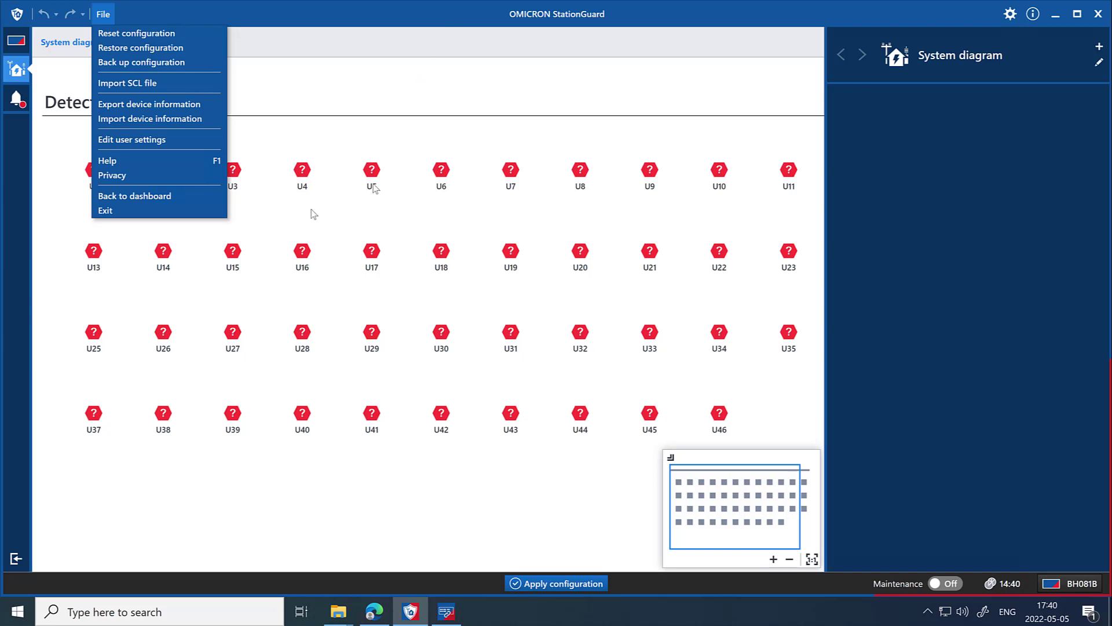
Switch to the Edge browser, show the Customer Portal dashboard, and open omicronenergy.com in a new tab
click(372, 613)
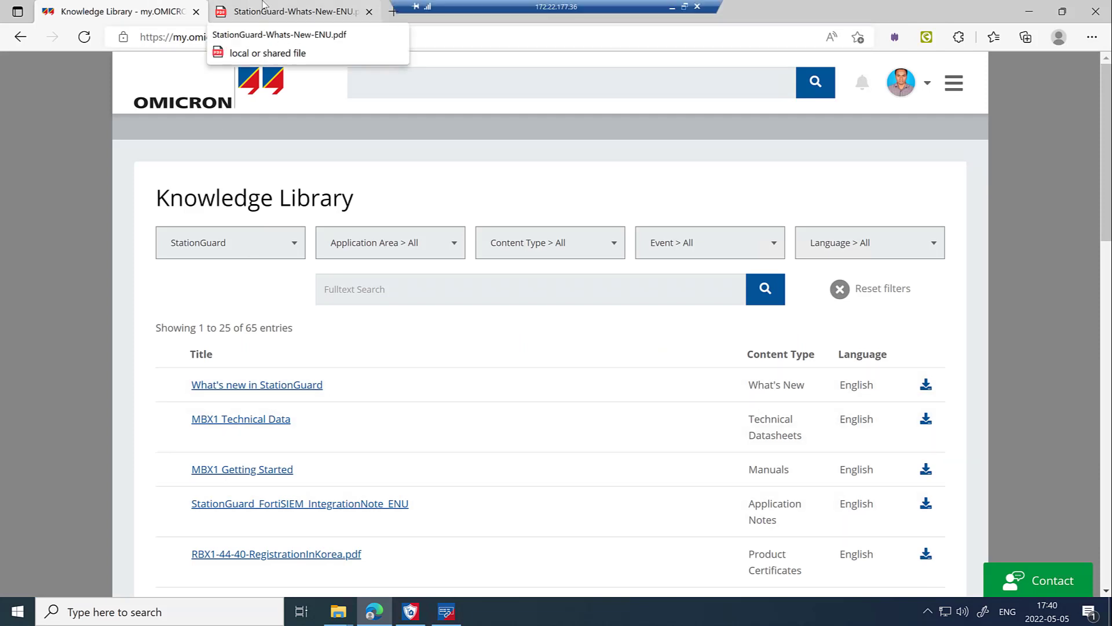
click(393, 13)
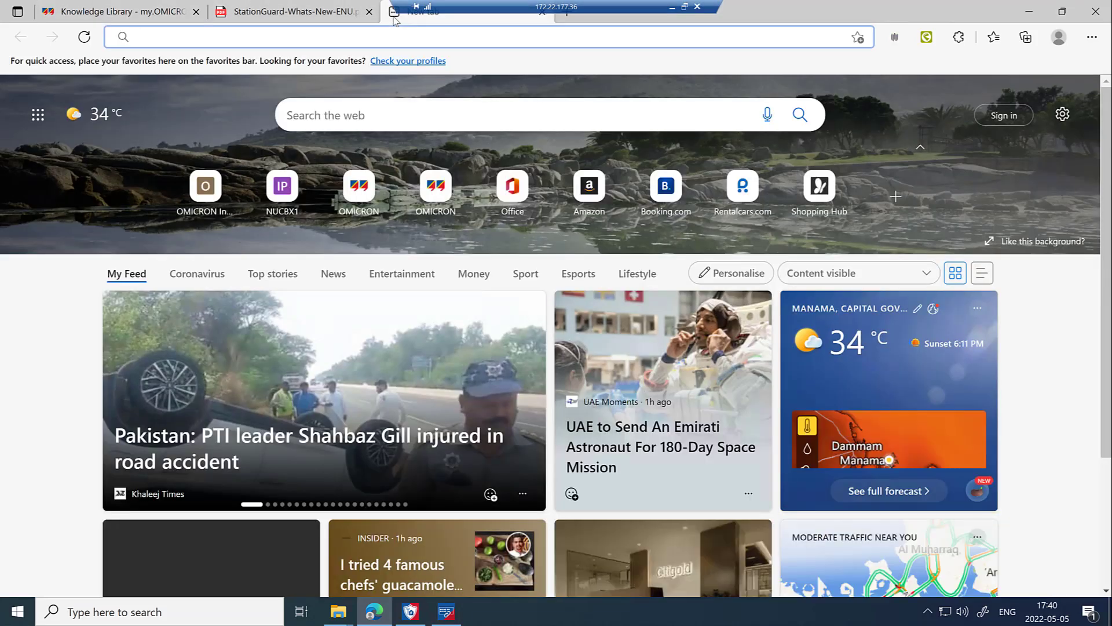
click(68, 13)
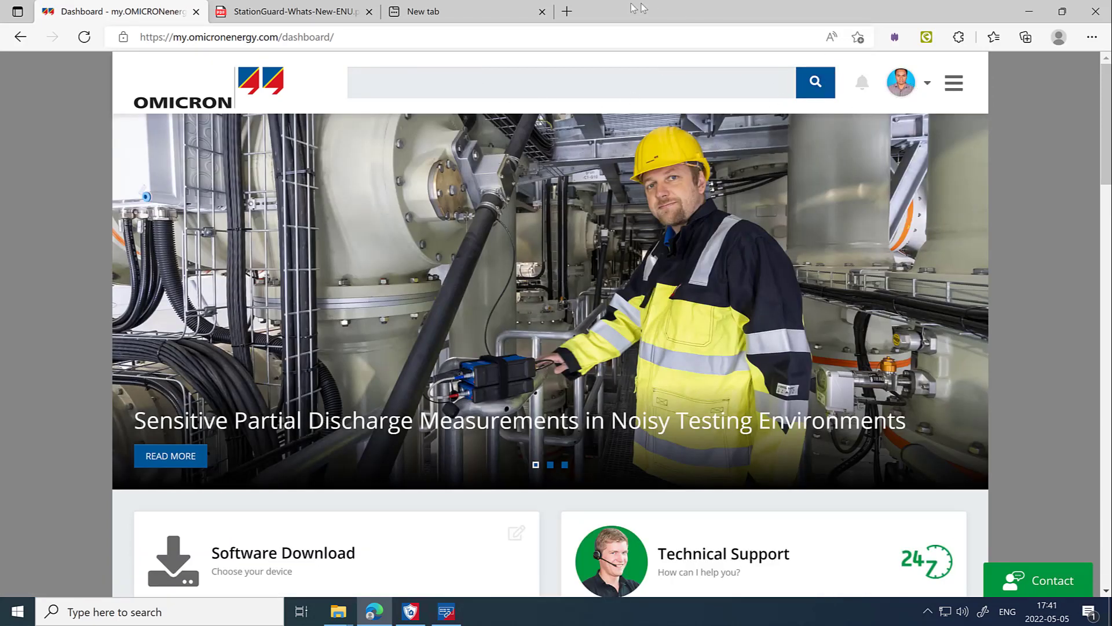
click(482, 17)
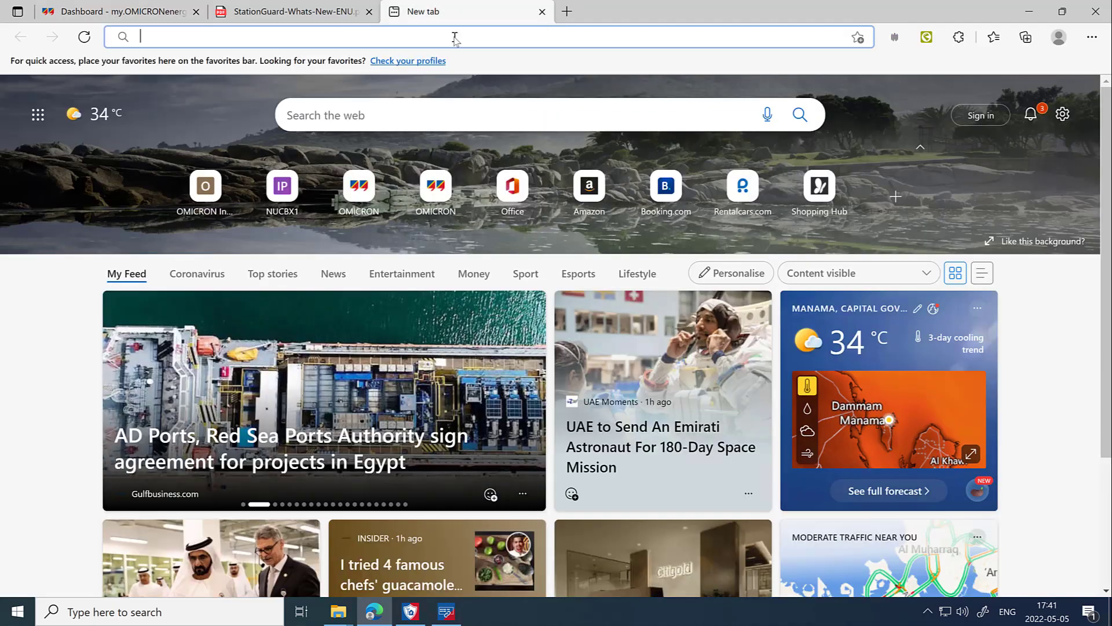
text(omicronenergy.com)
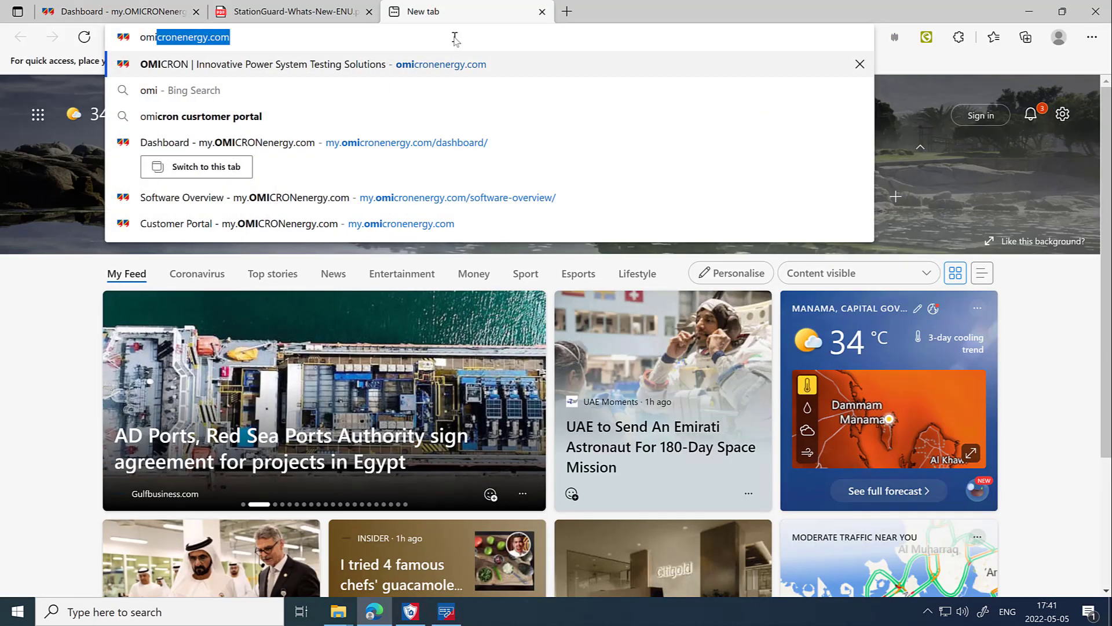
click(445, 72)
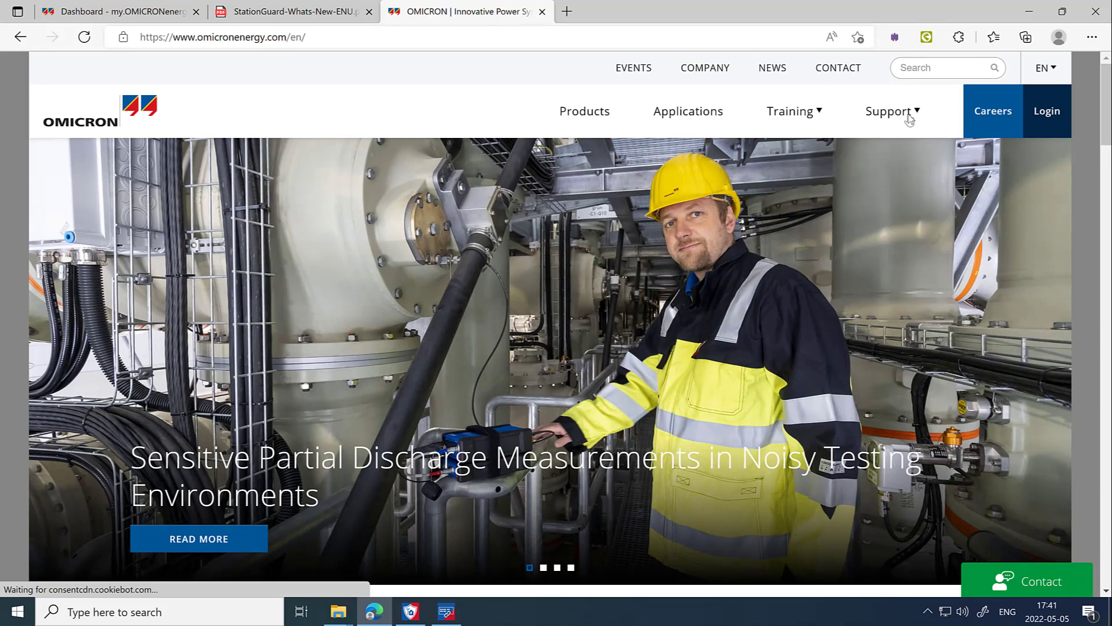
Open the website's Technical Support page and look over the regional support contacts
mouse_move(908, 118)
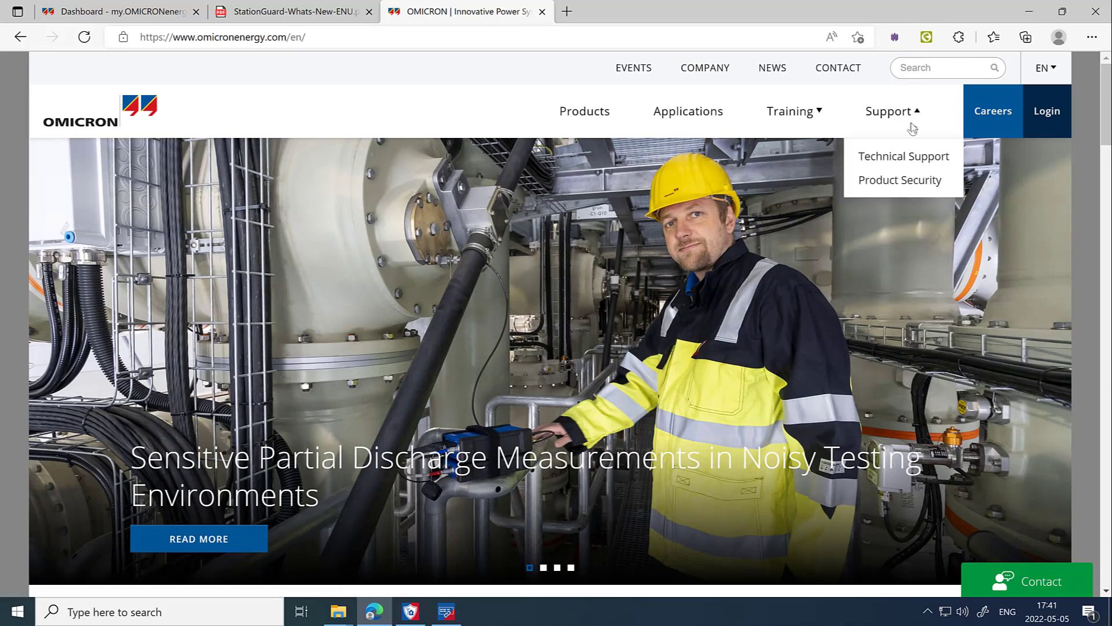
click(903, 157)
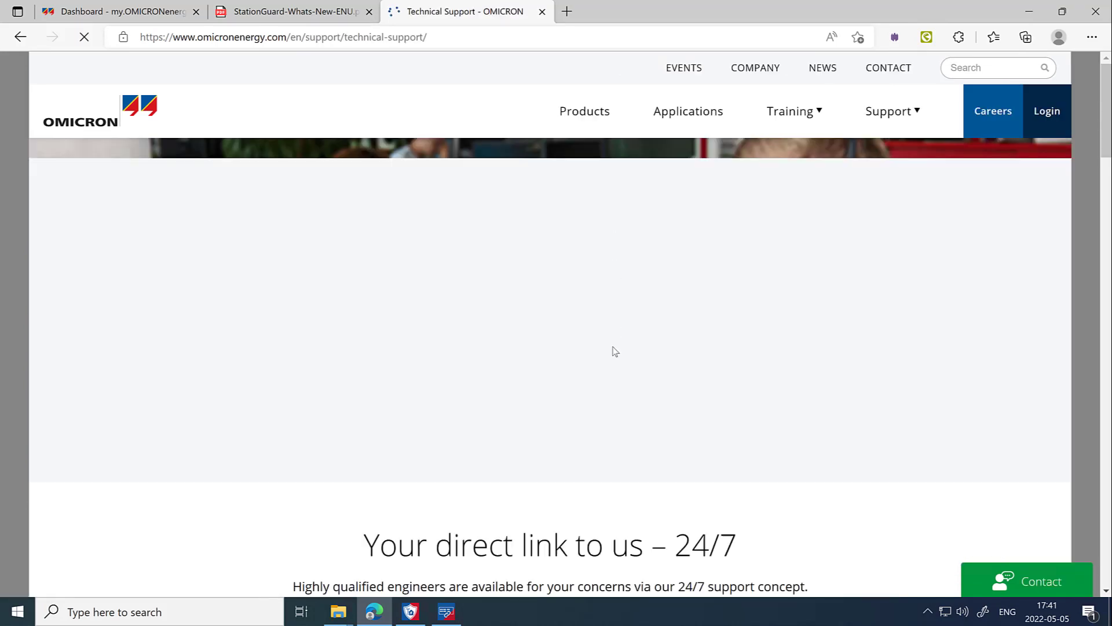
scroll(618, 385, down, 10)
scroll(619, 385, down, 1)
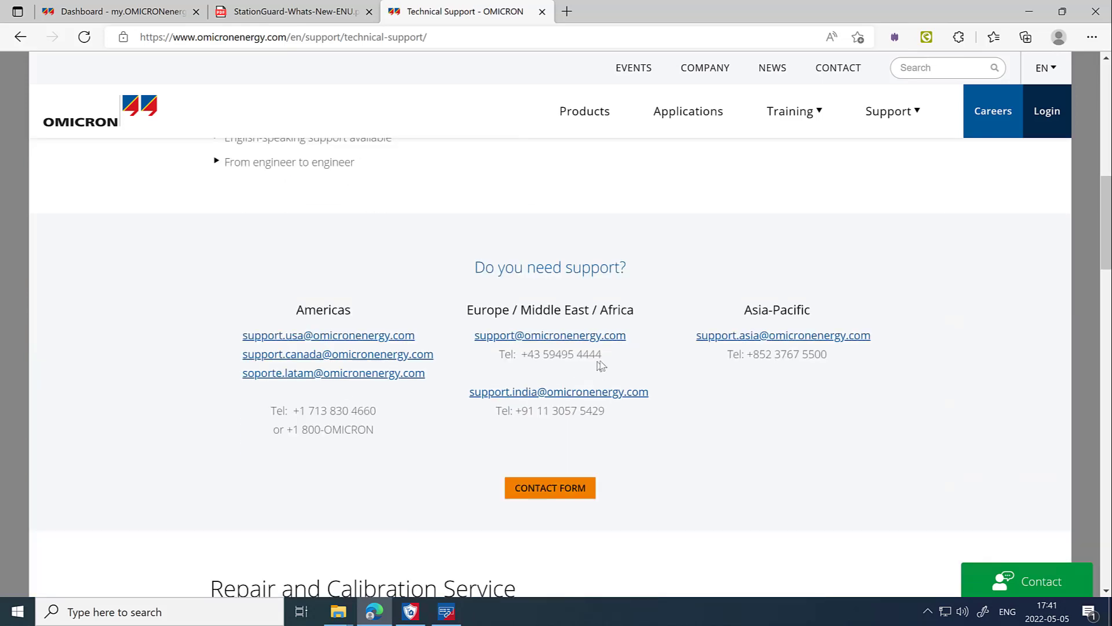